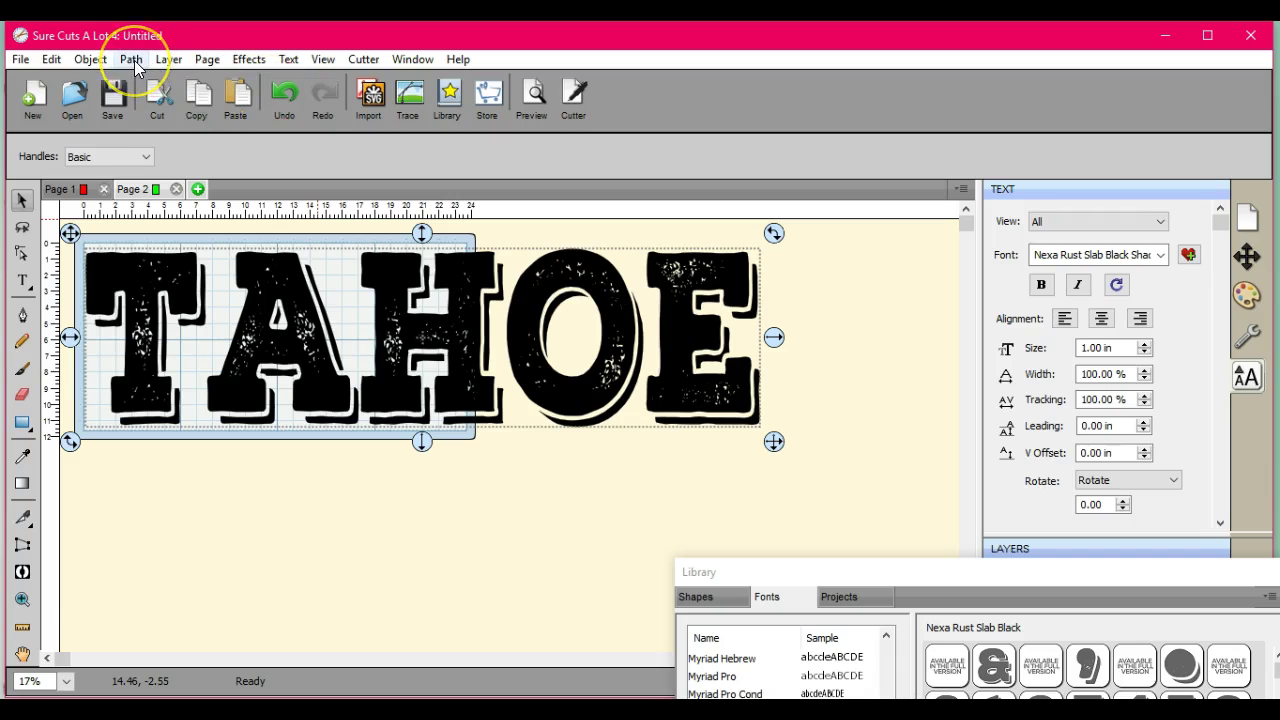
Step: Apply Effects > Shadow Layer (Contour Cut) at size 0.01 in to the distressed TAHOE text
click(249, 60)
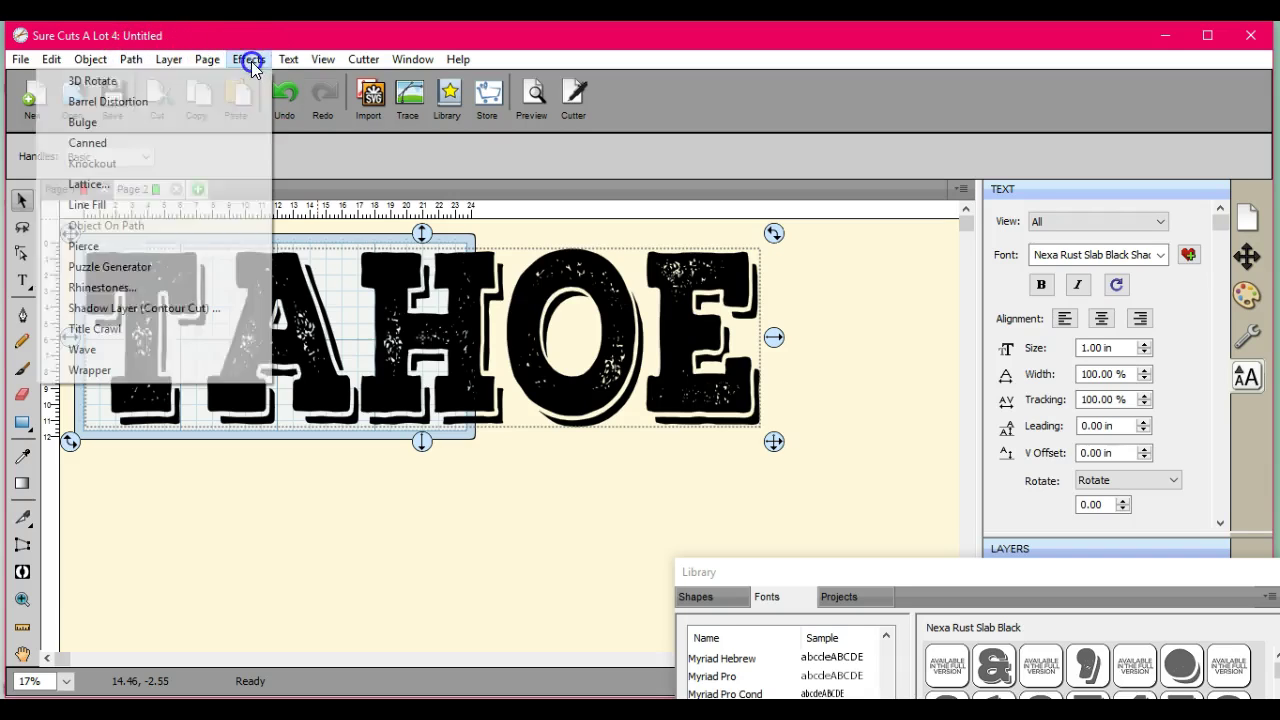
click(229, 306)
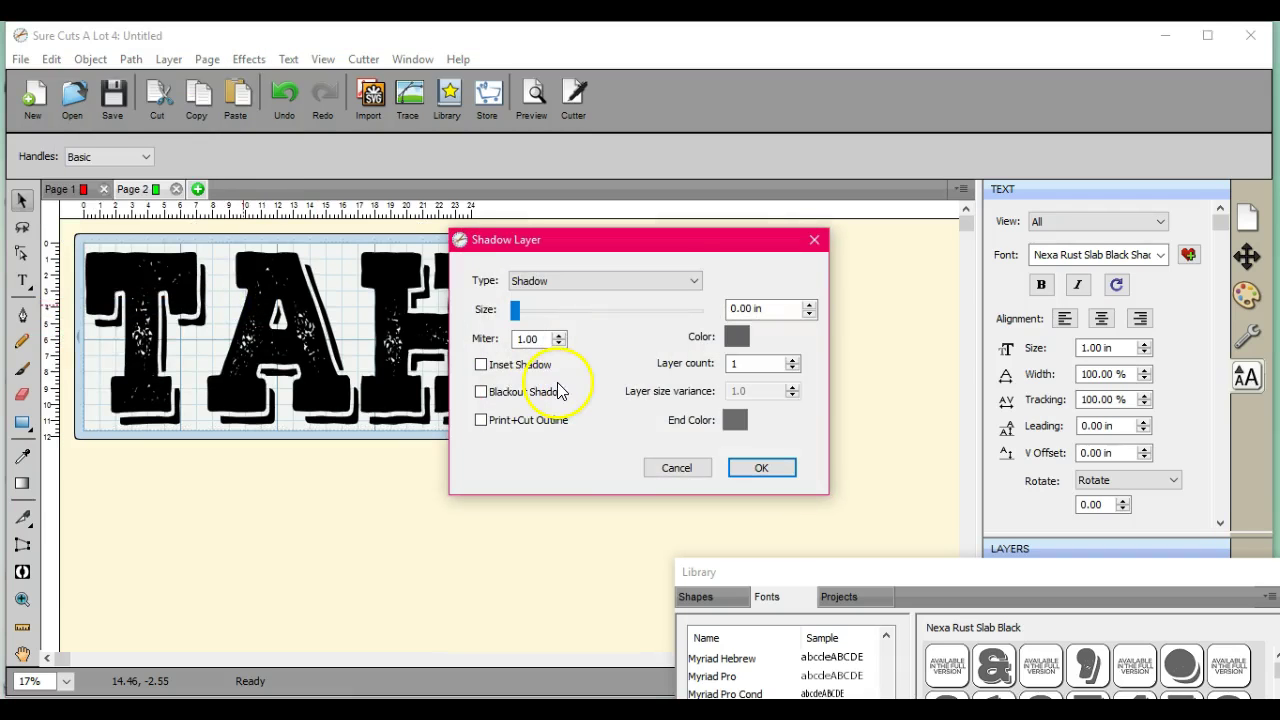
drag(643, 248, 983, 188)
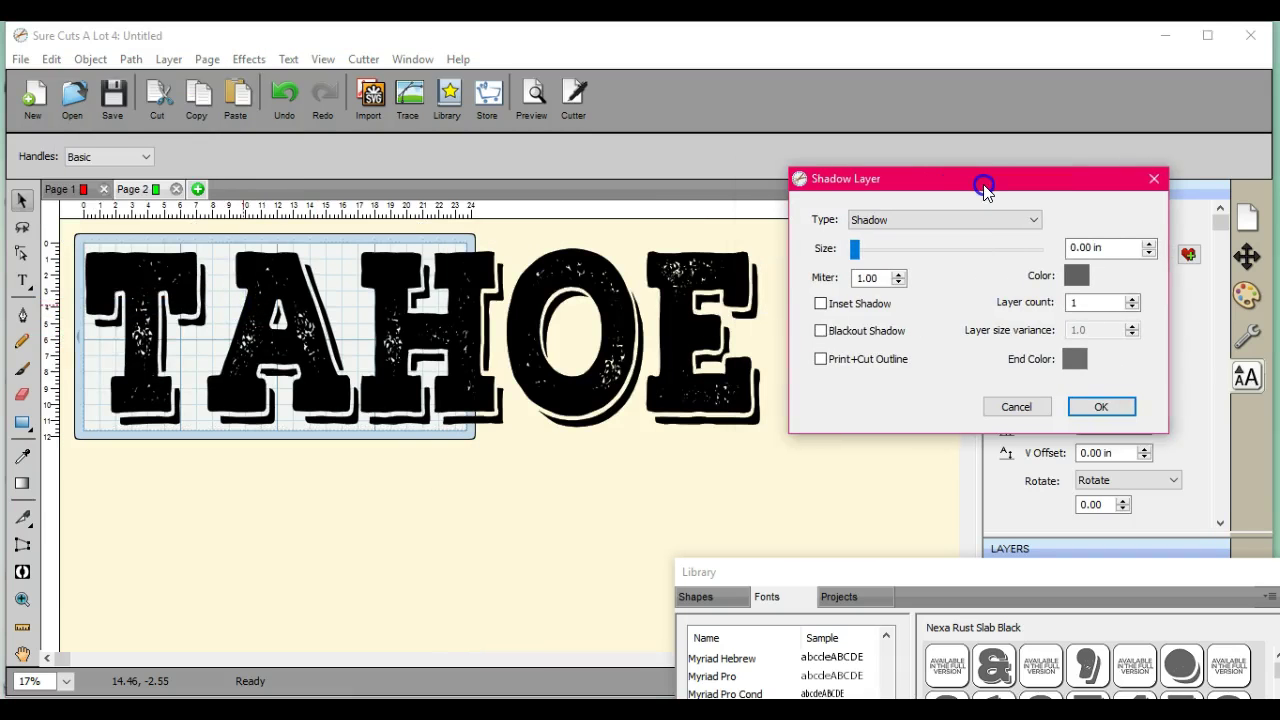
click(1092, 248)
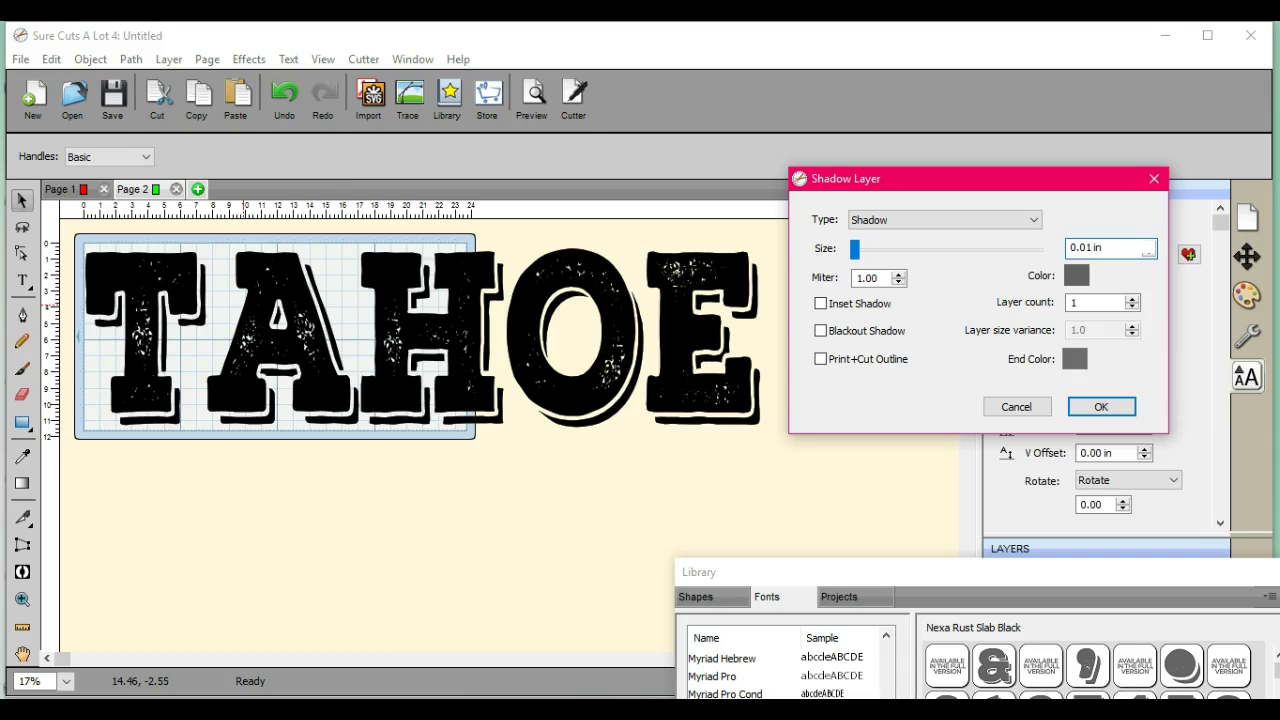
click(1106, 404)
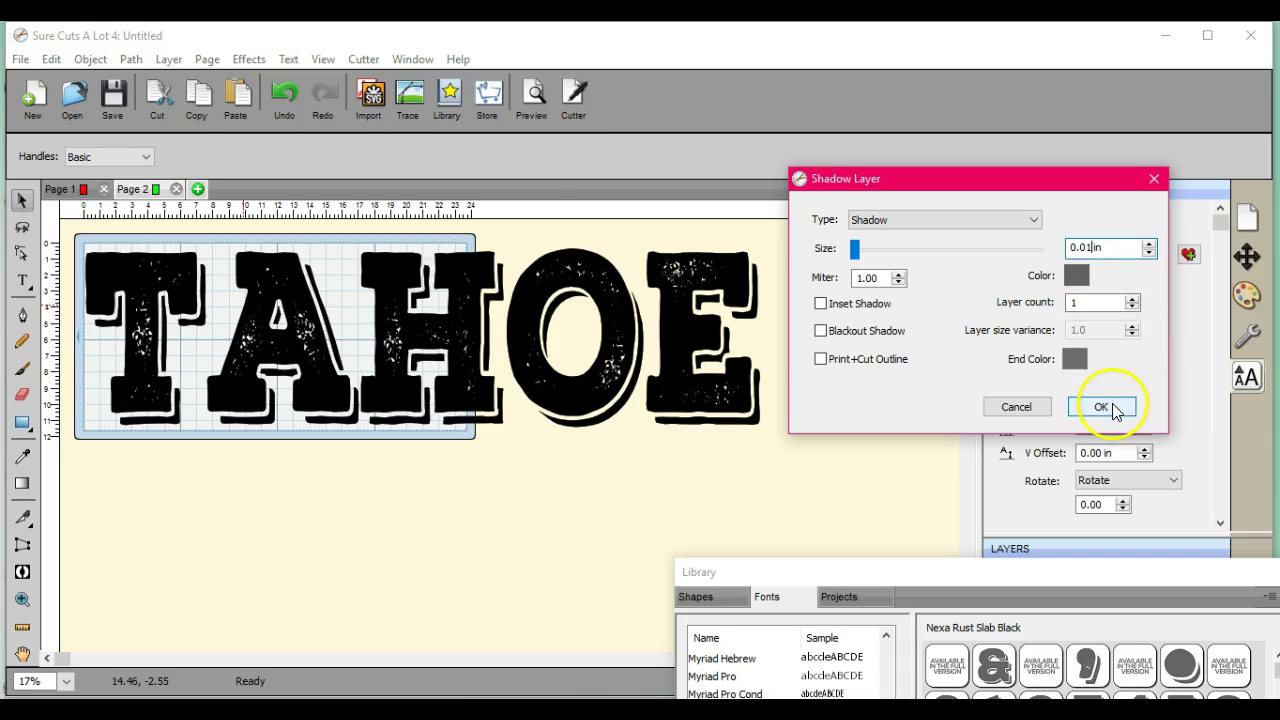
click(1106, 404)
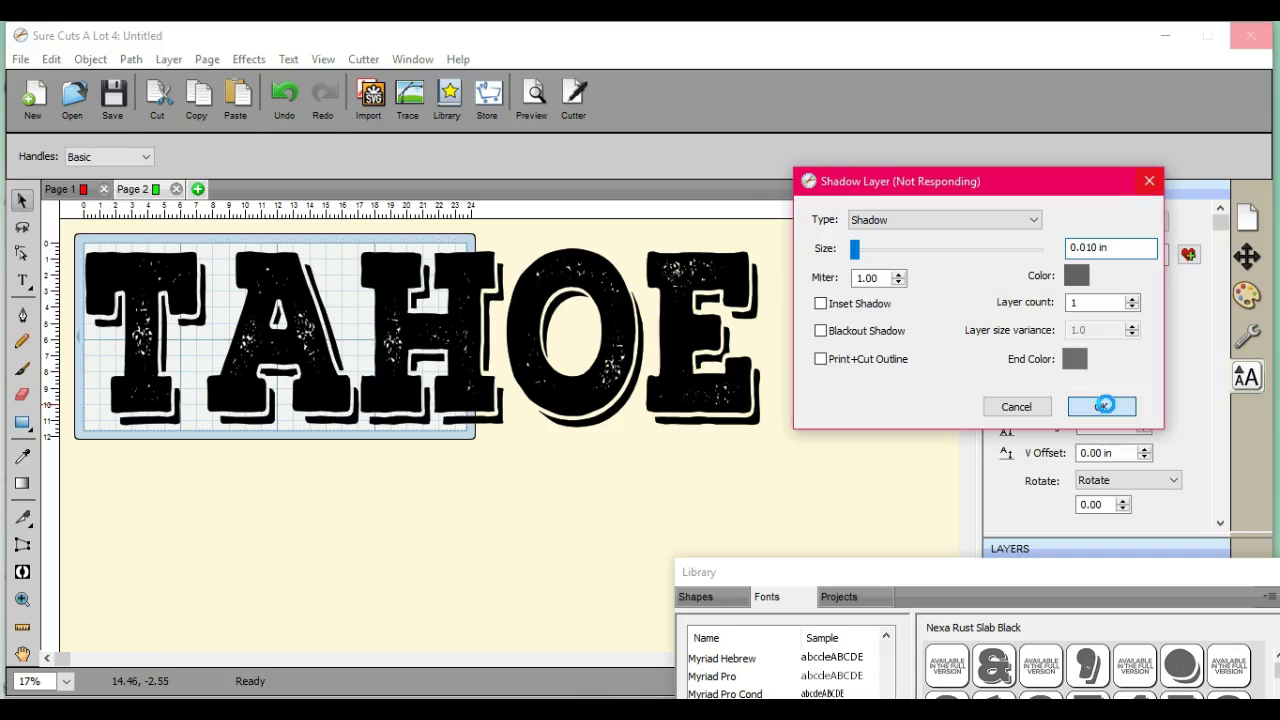
click(974, 409)
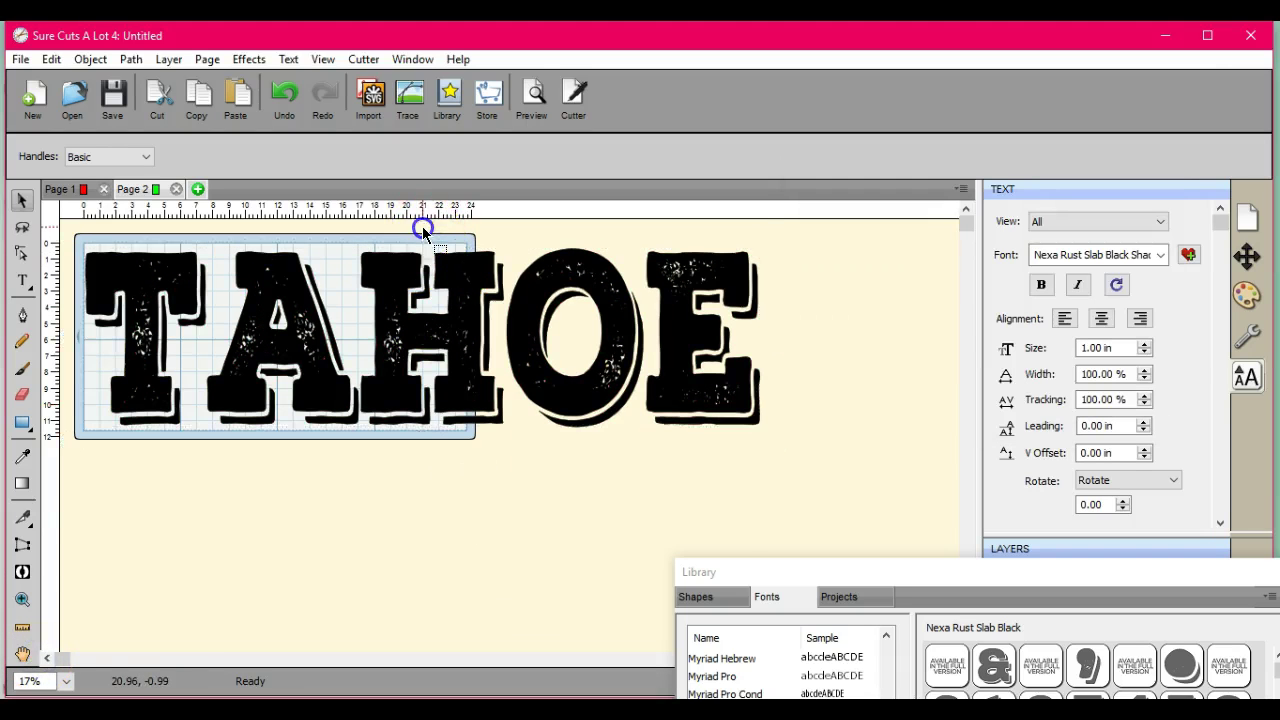
Step: Delete the grey shadow TAHOE and return the black TAHOE text to the top
drag(423, 223, 420, 392)
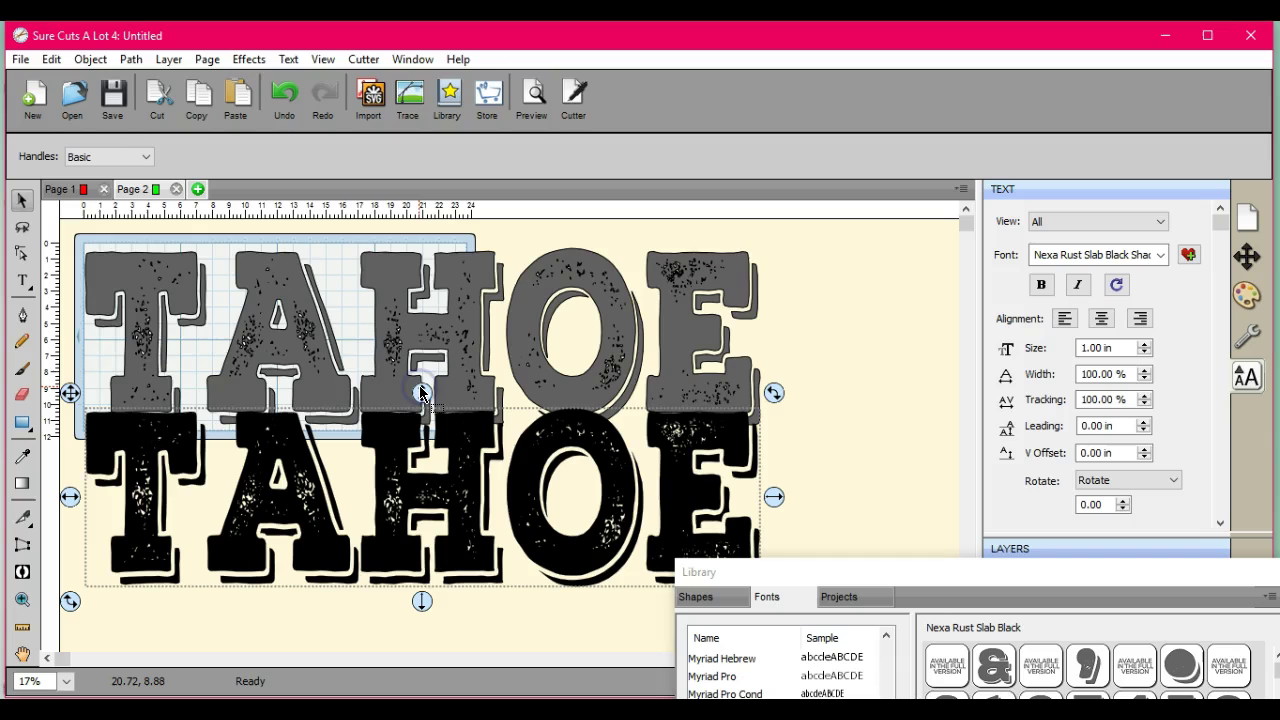
click(428, 273)
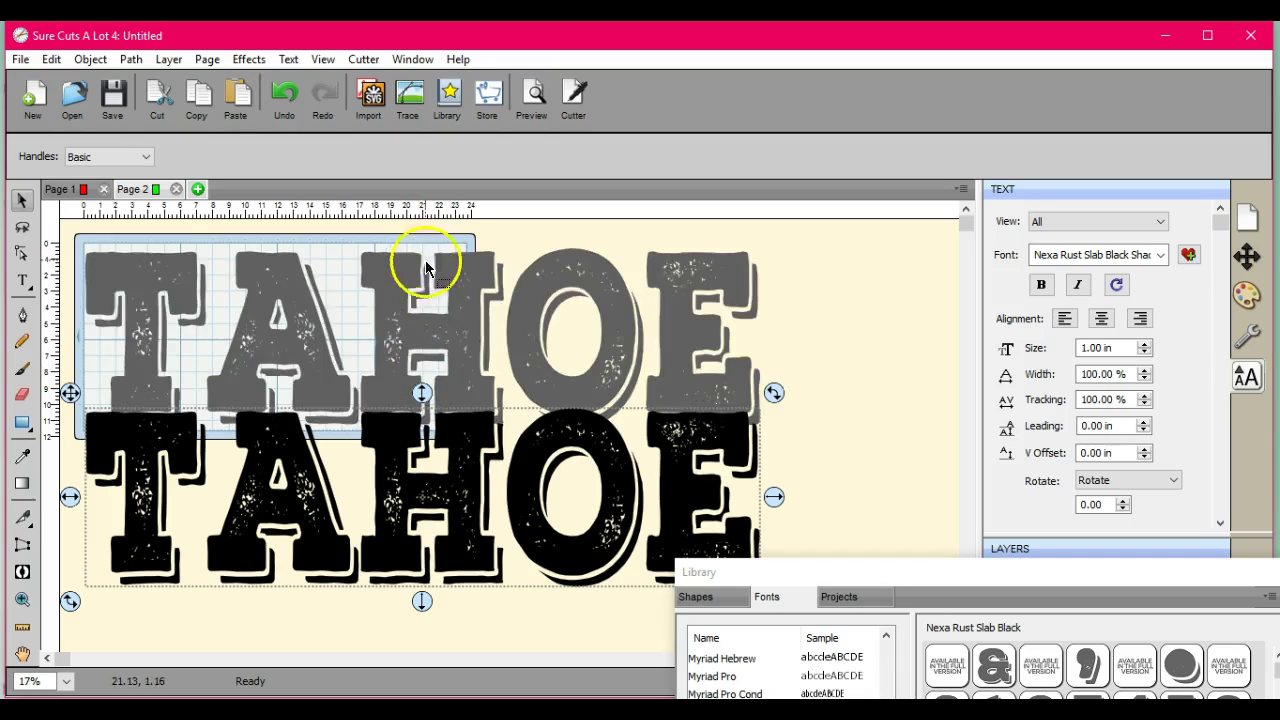
click(420, 328)
right_click(421, 331)
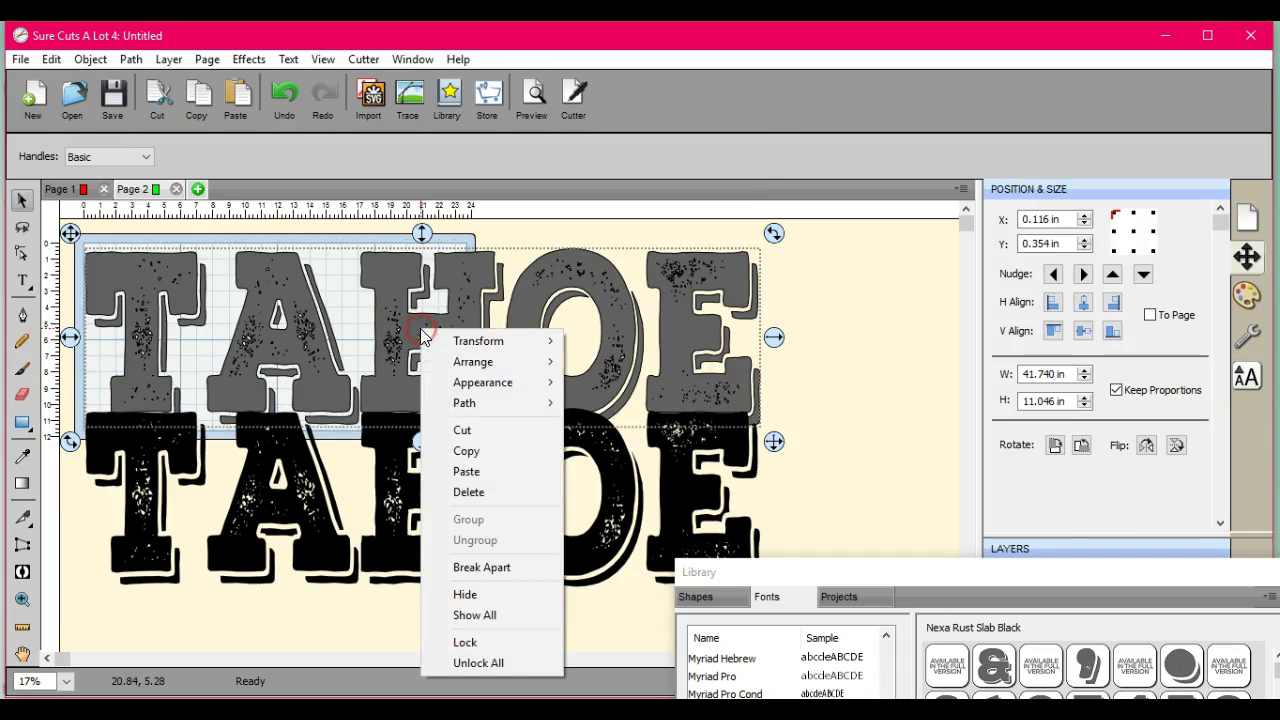
click(466, 495)
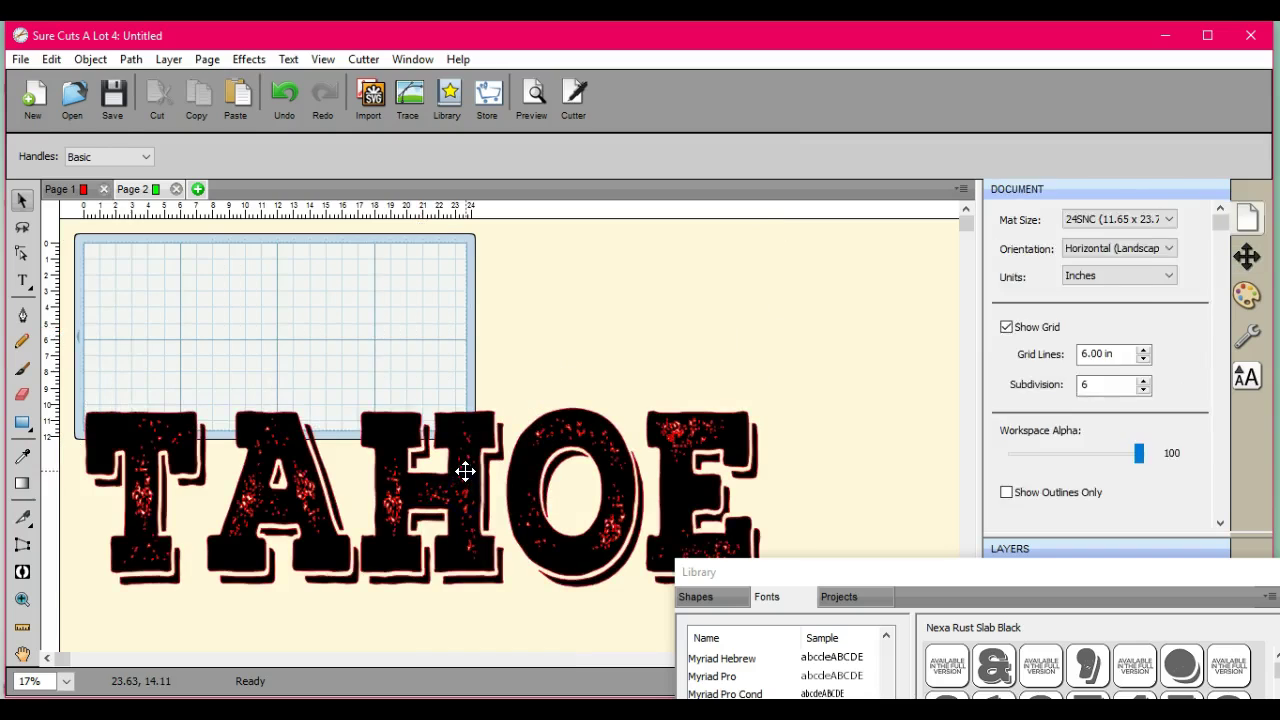
drag(466, 466, 466, 306)
Step: Create a 0.01 in Shadow Layer (Contour Cut) for TAHOE with Blackout Shadow ticked
click(249, 63)
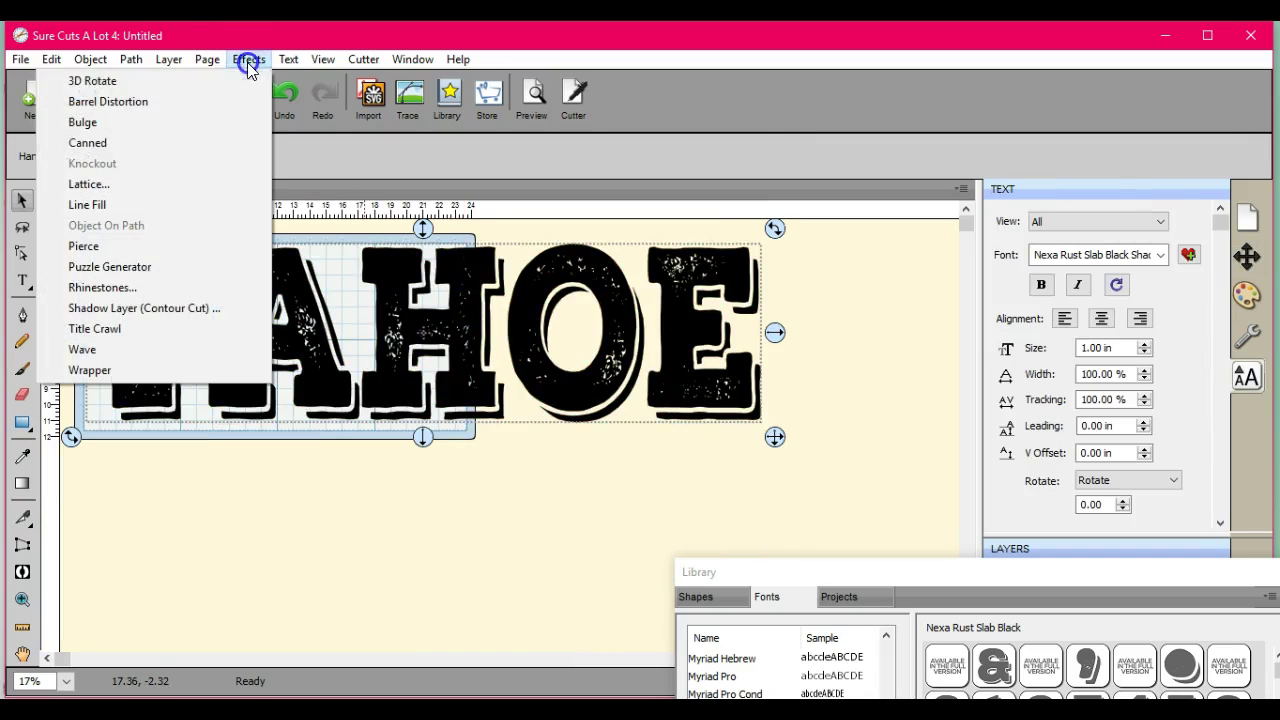
click(232, 299)
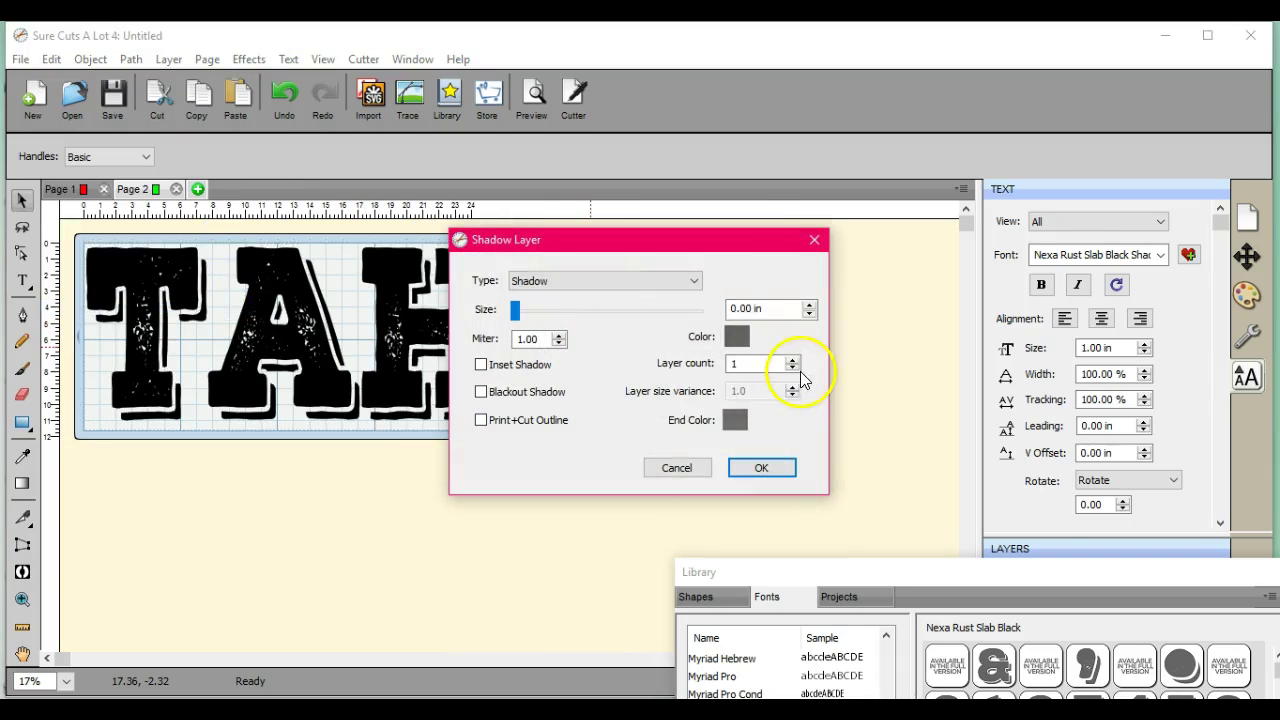
drag(727, 250, 984, 193)
click(1008, 251)
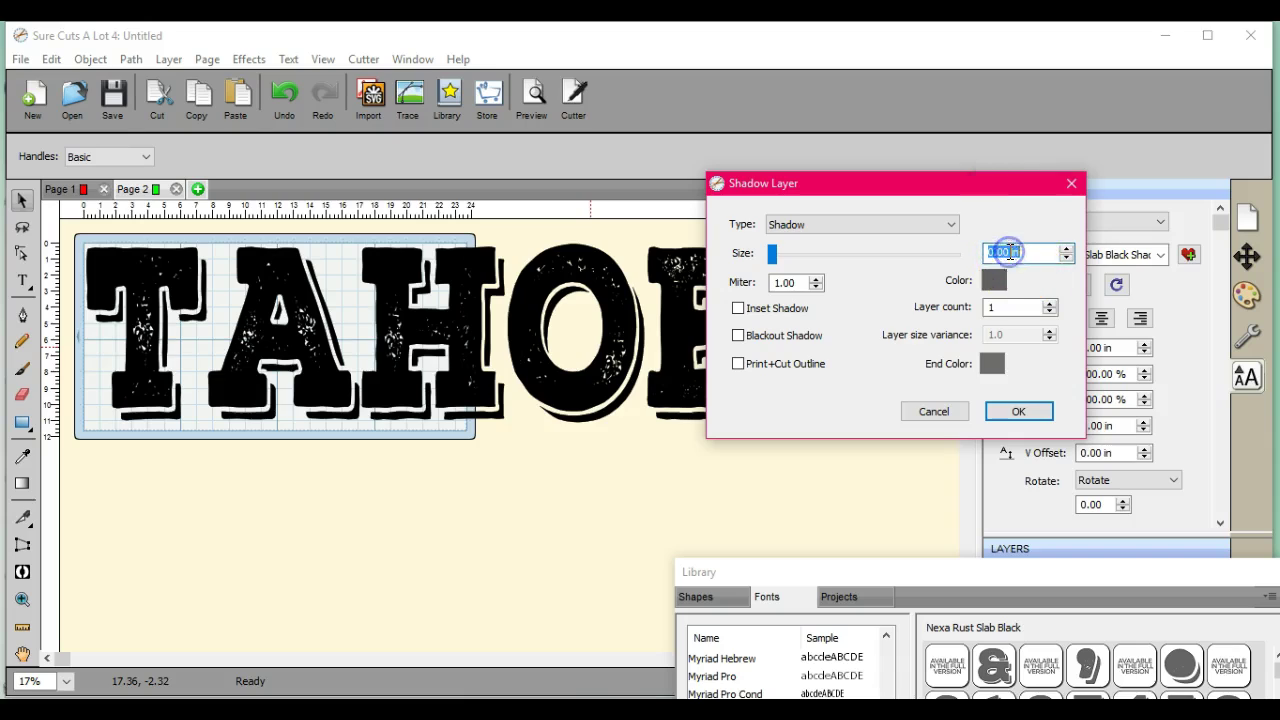
key(BackSpace)
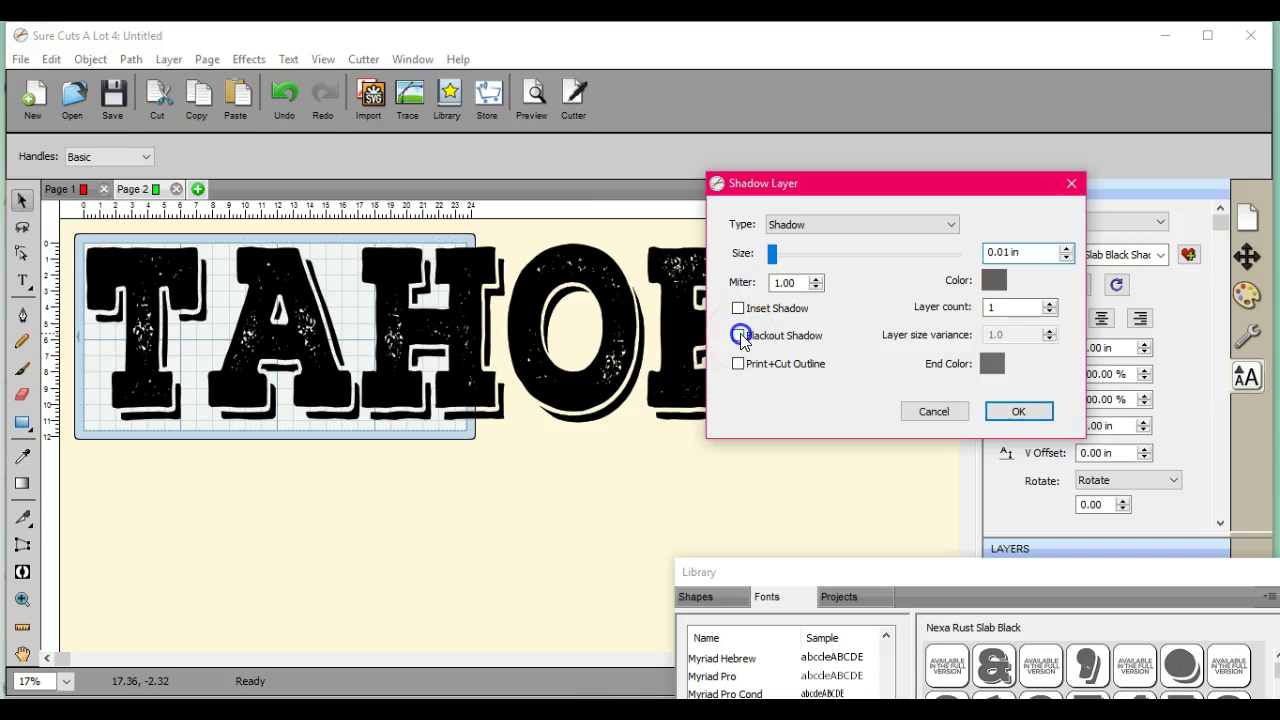
click(740, 336)
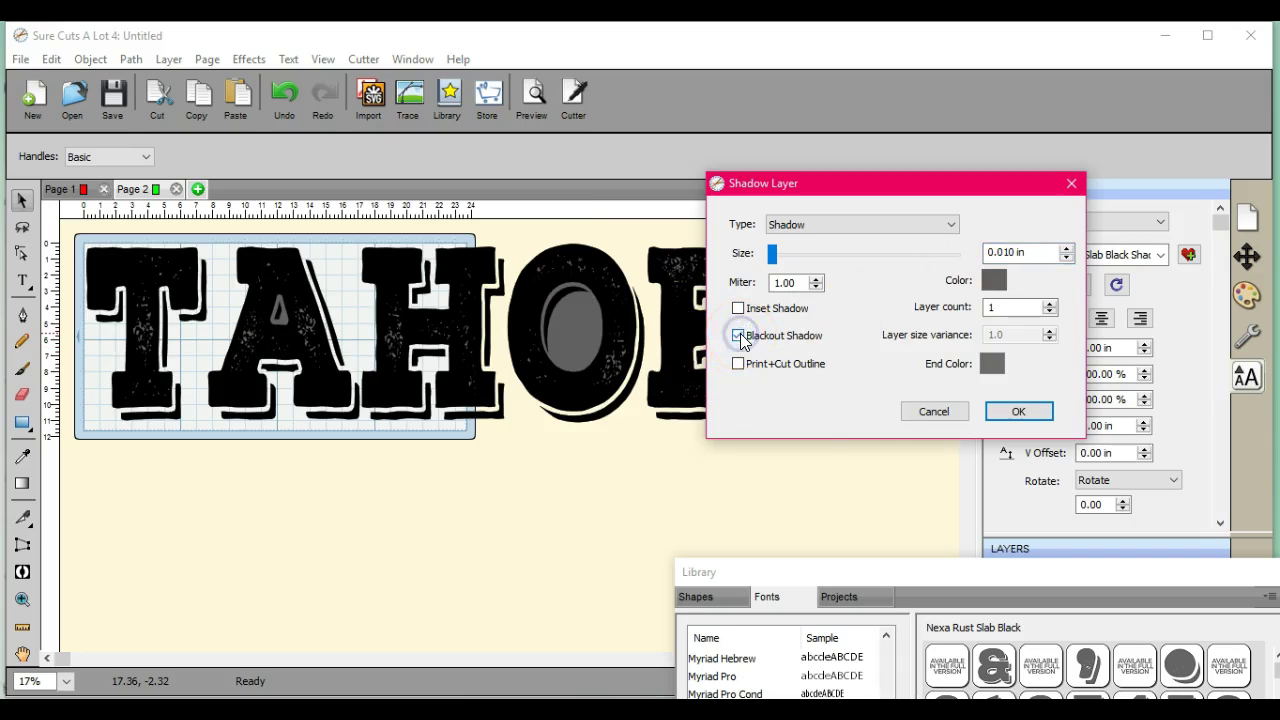
click(1018, 413)
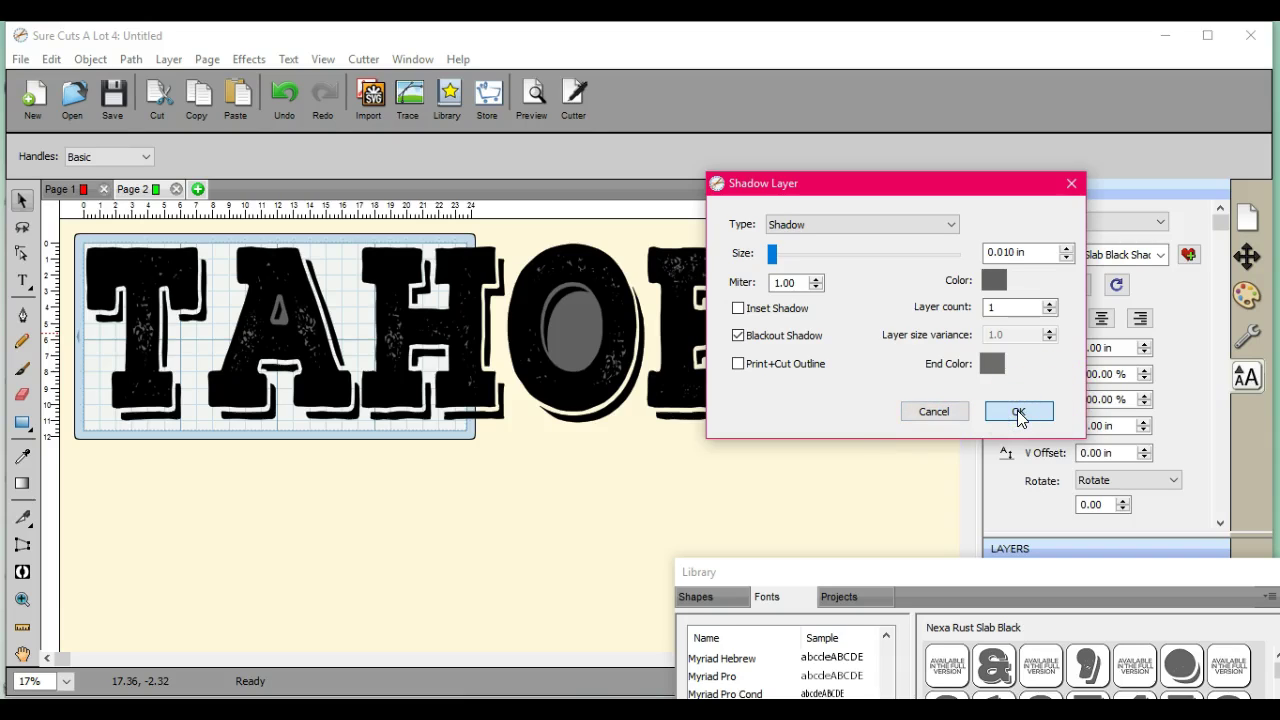
click(1015, 419)
Step: Move the distressed black TAHOE down below the grey blackout shadow
click(857, 195)
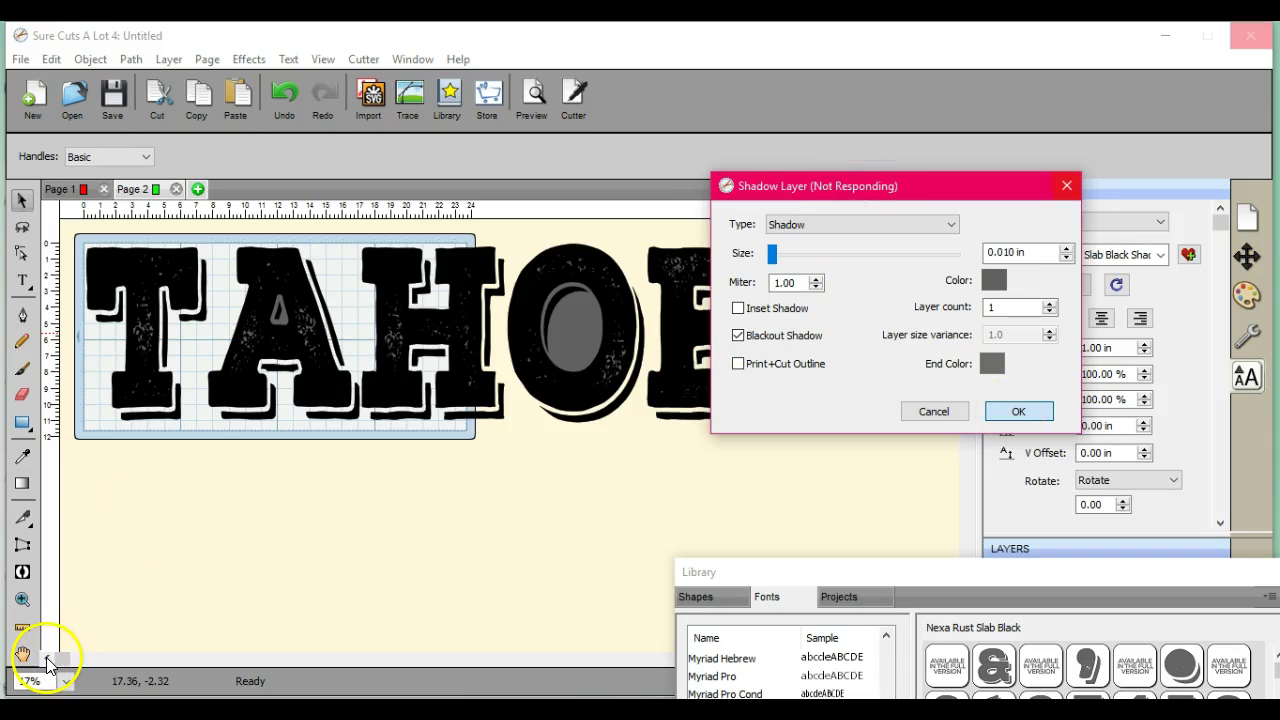
drag(419, 228, 420, 427)
mouse_move(371, 269)
mouse_down()
mouse_move(257, 300)
mouse_move(500, 309)
mouse_move(156, 272)
mouse_up()
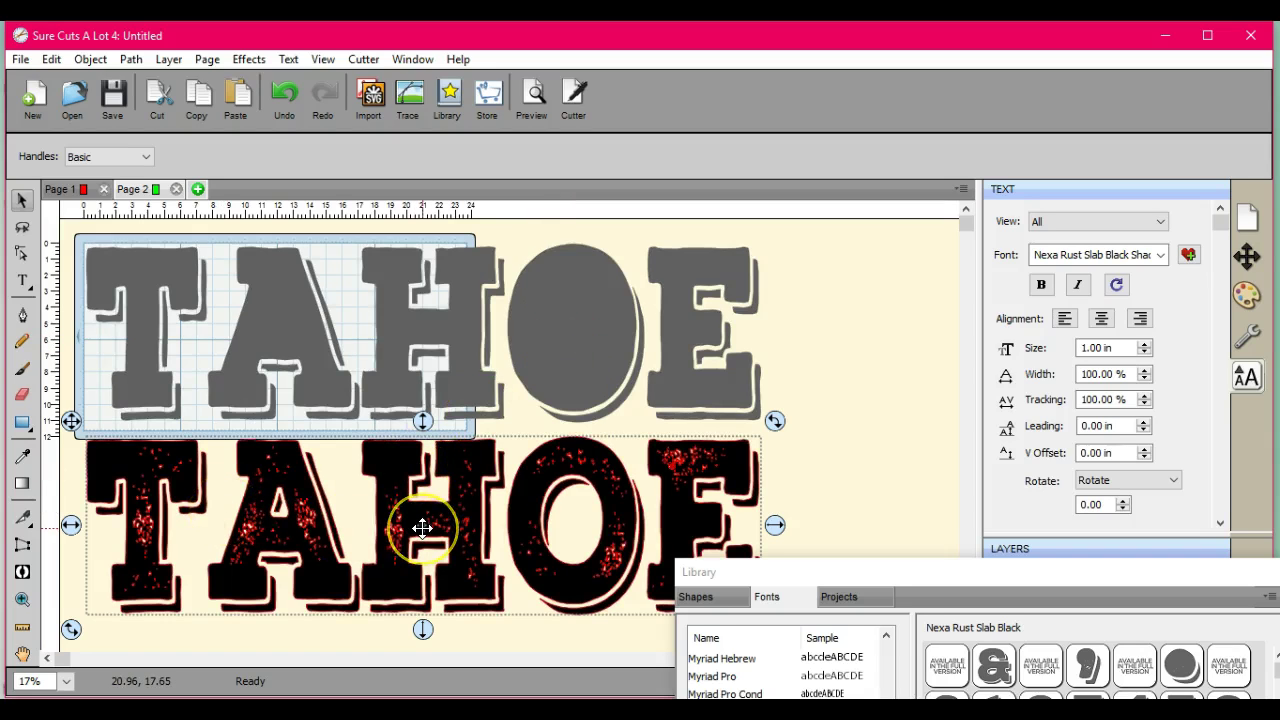
Step: Break apart the black TAHOE, move the O's inner oval onto the grey O, and select both
click(90, 59)
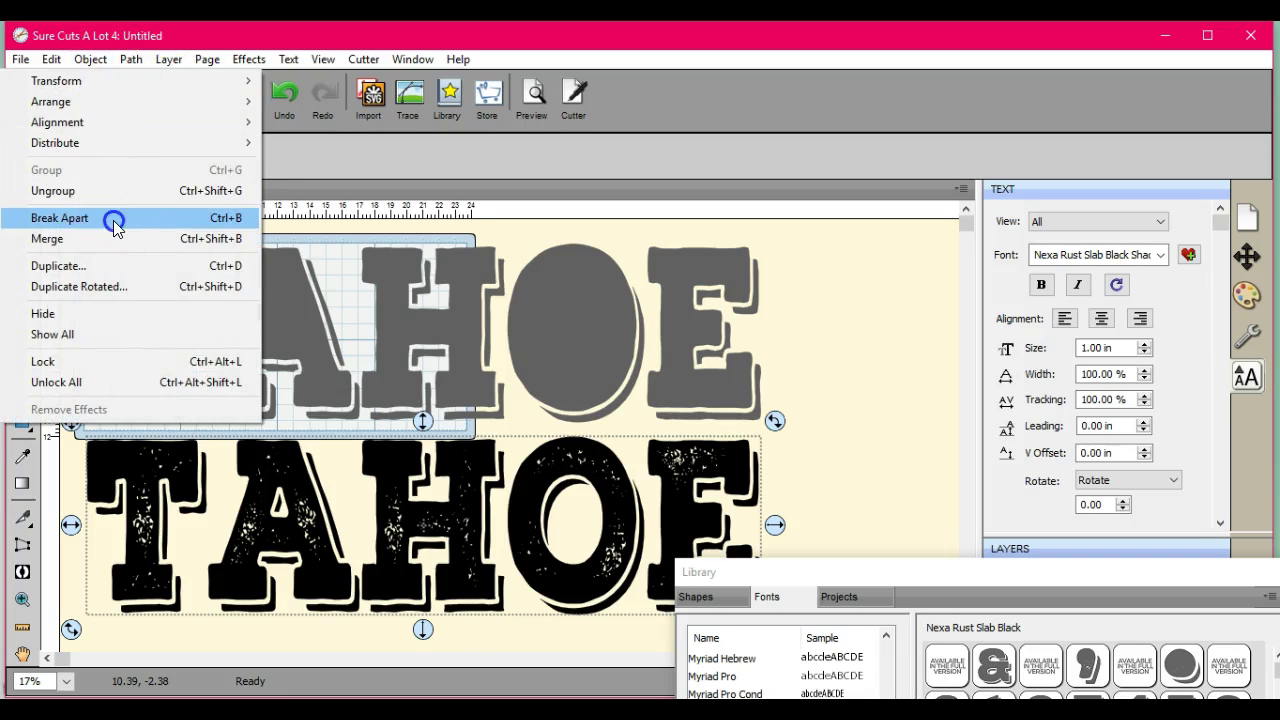
click(60, 217)
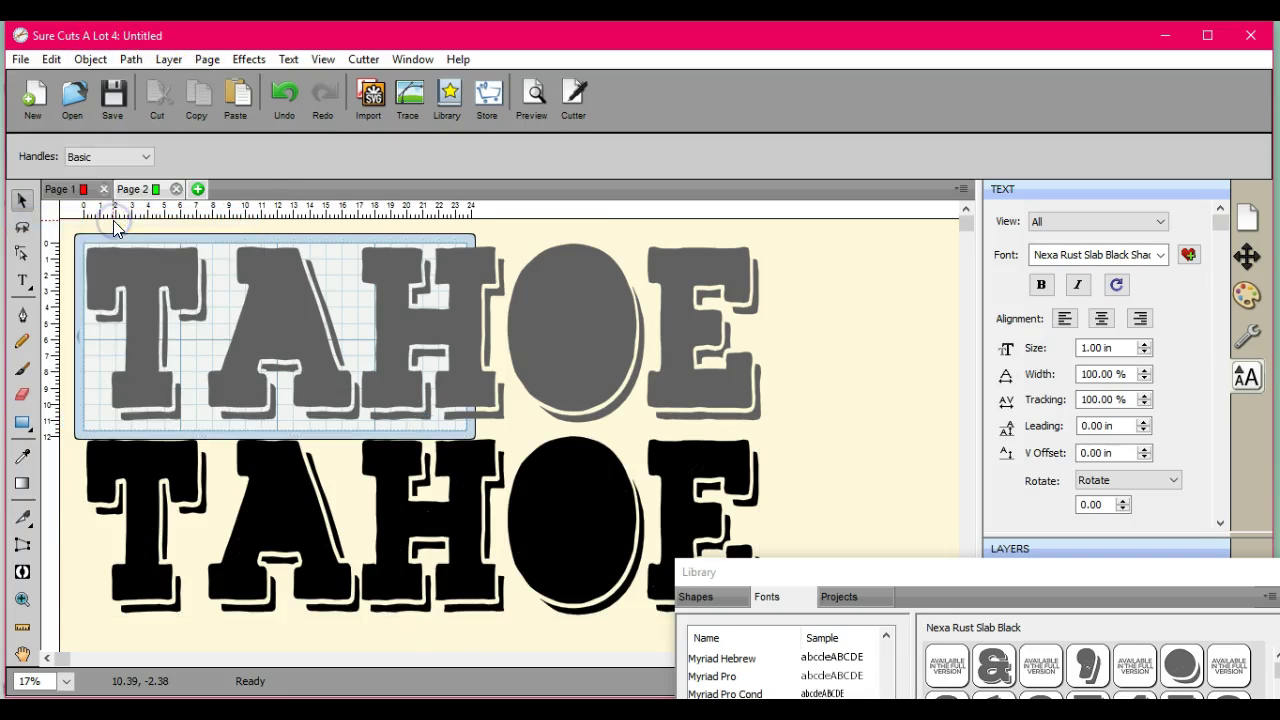
click(578, 522)
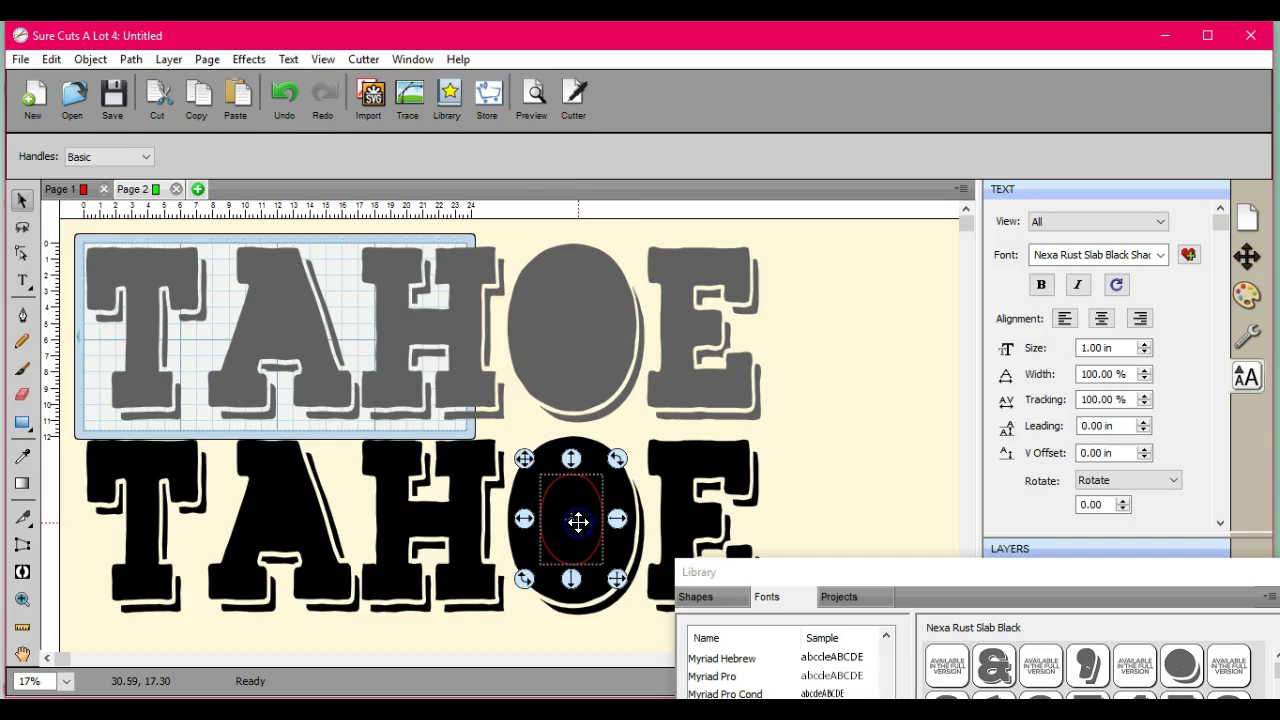
drag(578, 522, 576, 275)
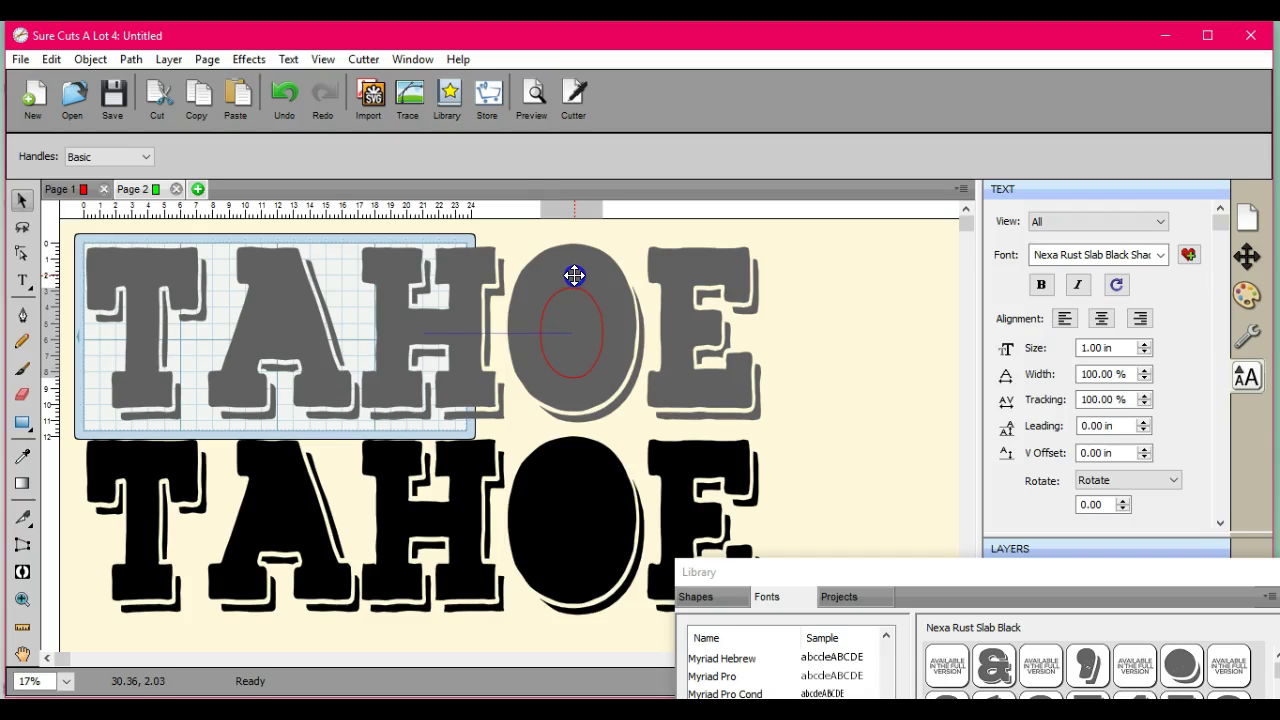
click(574, 275)
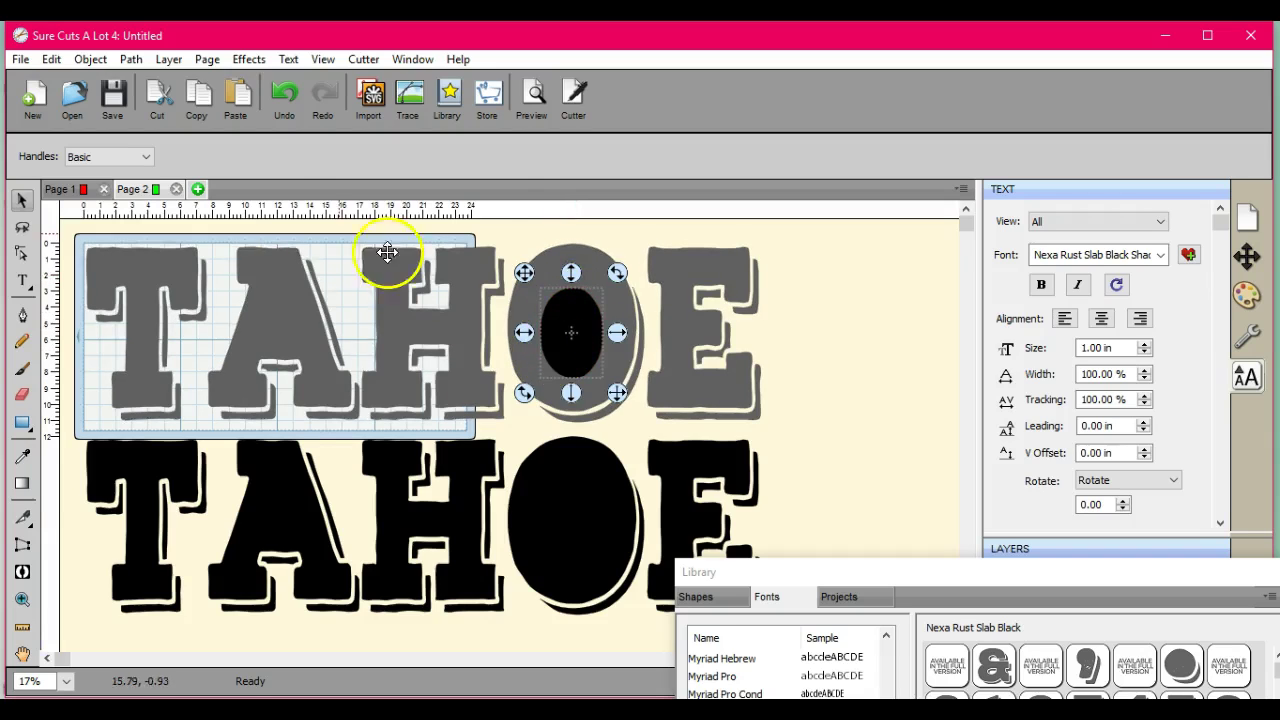
drag(68, 218, 814, 436)
Step: Apply Path > Back Minus Front to the grey TAHOE and the O's oval
click(131, 60)
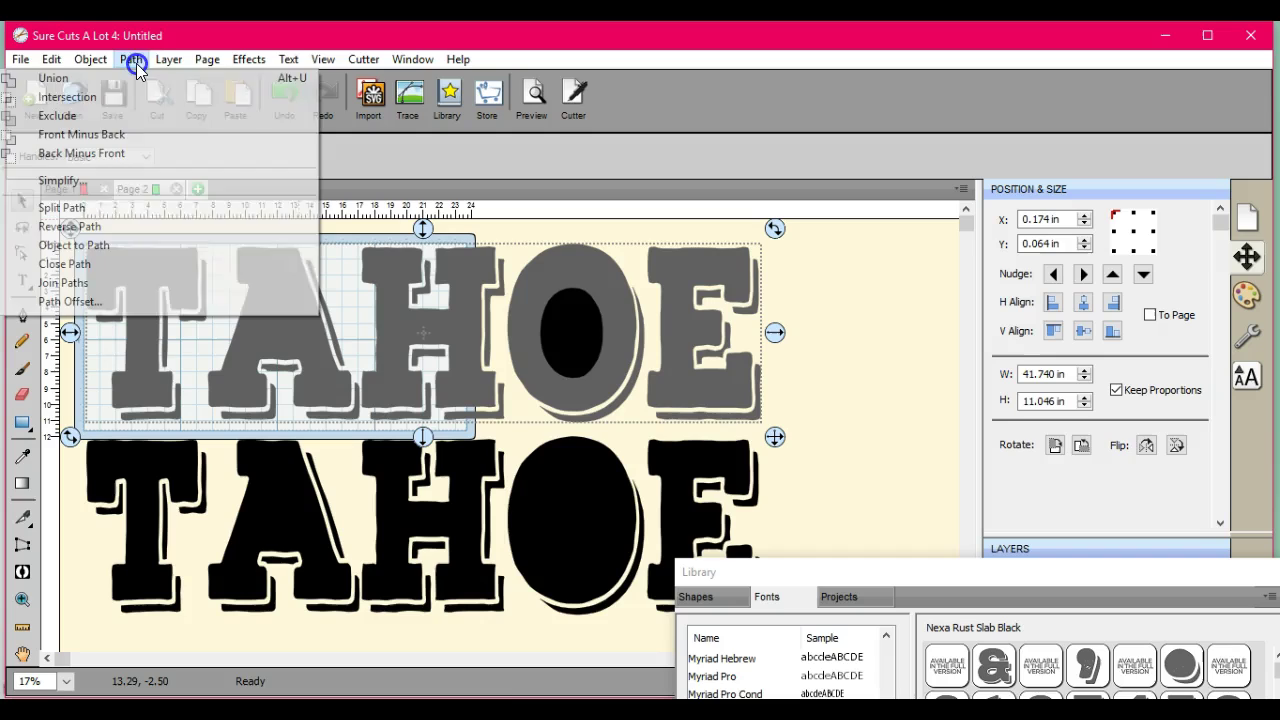
click(130, 155)
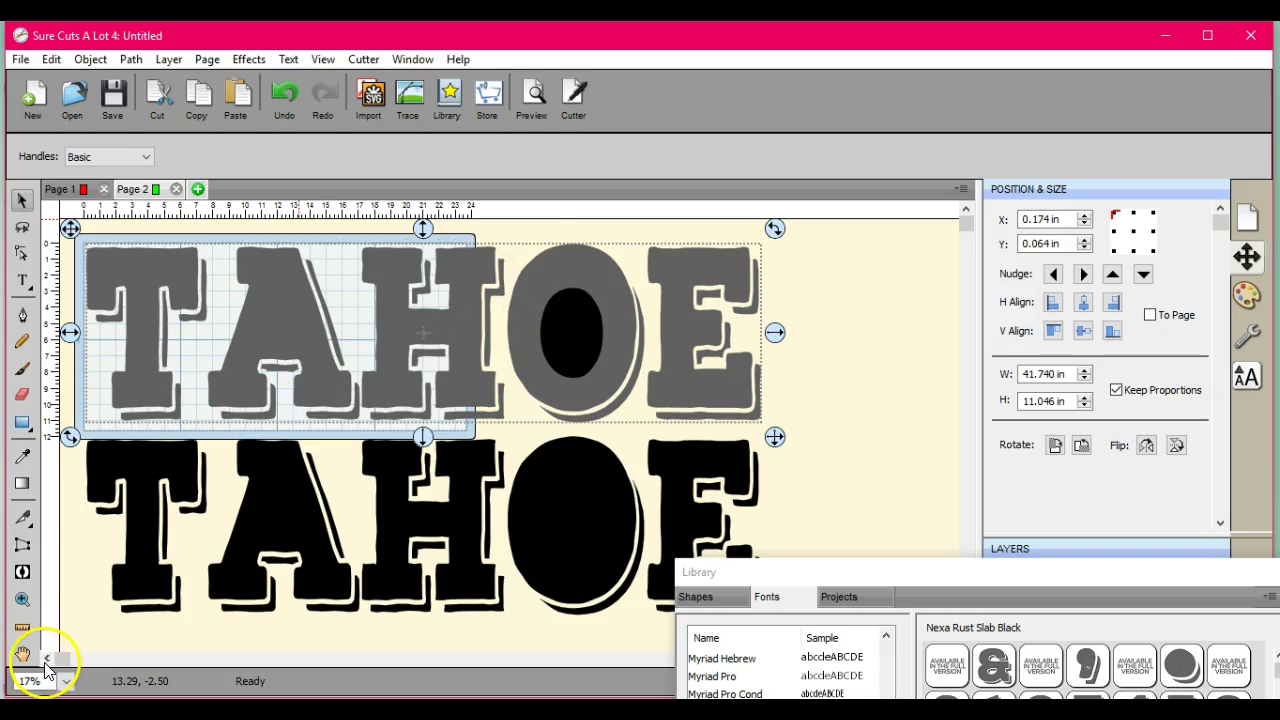
Step: Undo the oval fill, move the black O's inner curve piece into the grey O, and select the grey TAHOE
key(ctrl+z)
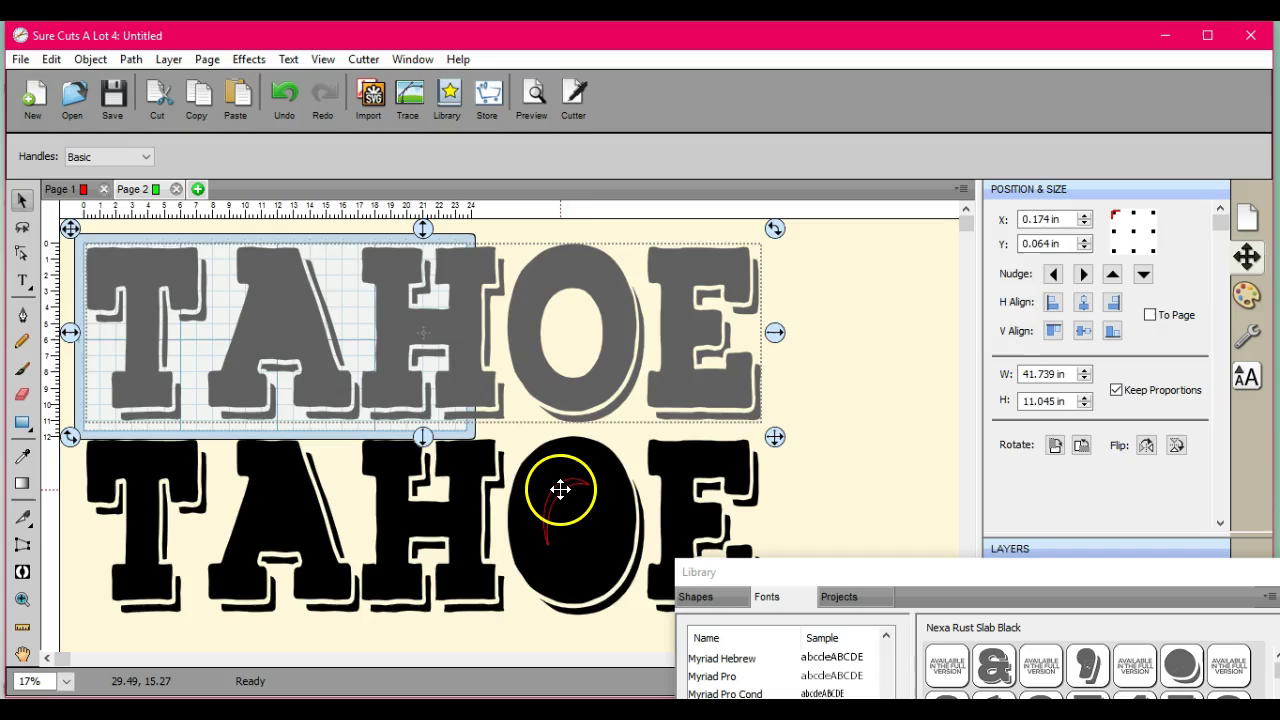
click(560, 489)
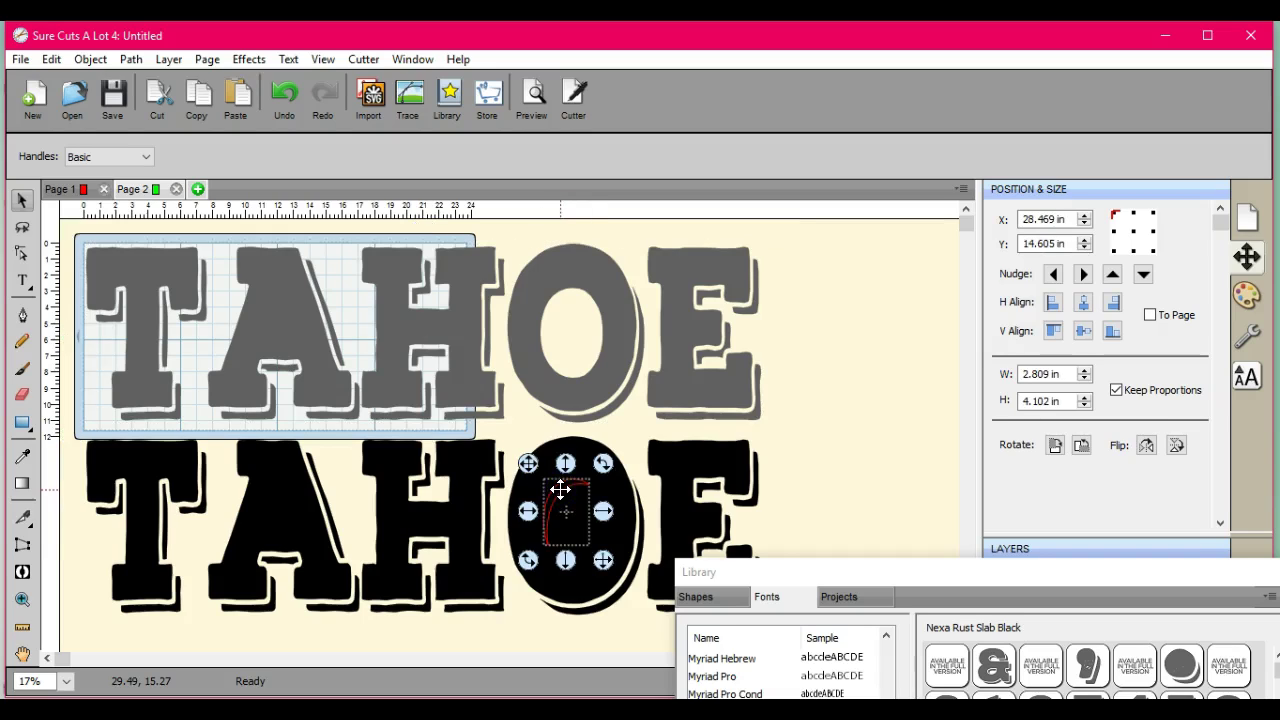
drag(566, 468, 549, 280)
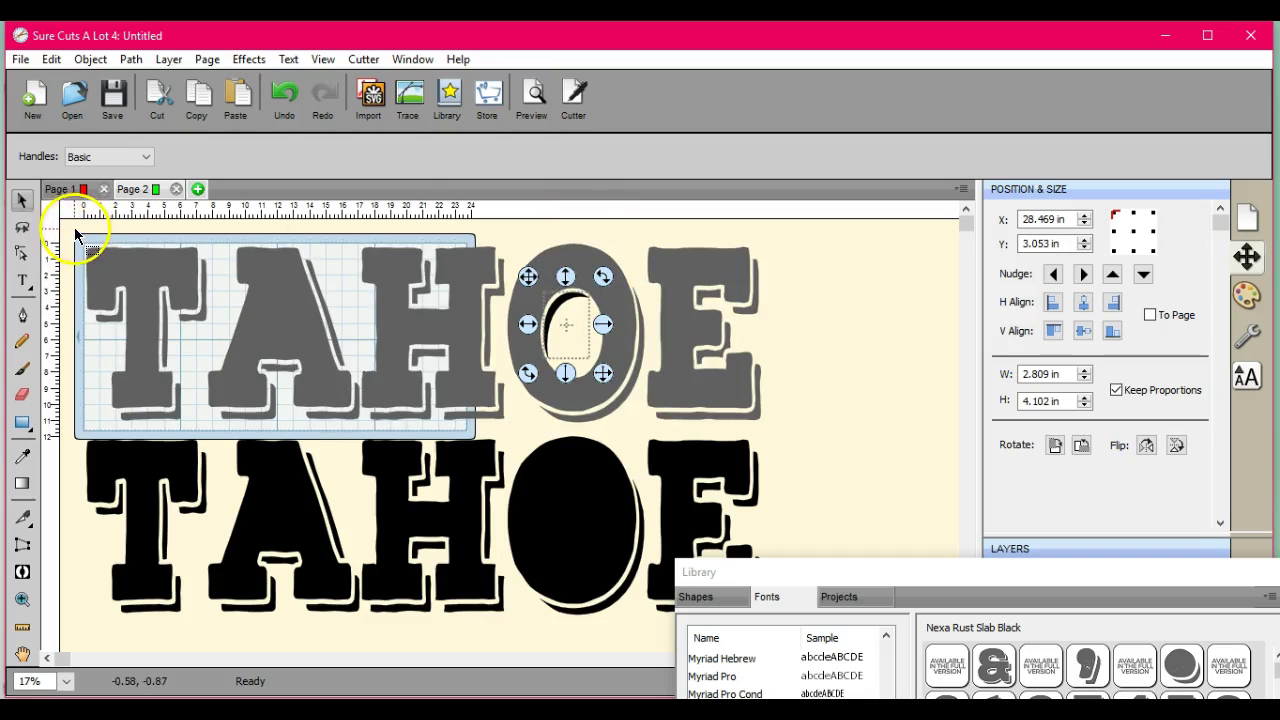
drag(77, 229, 803, 437)
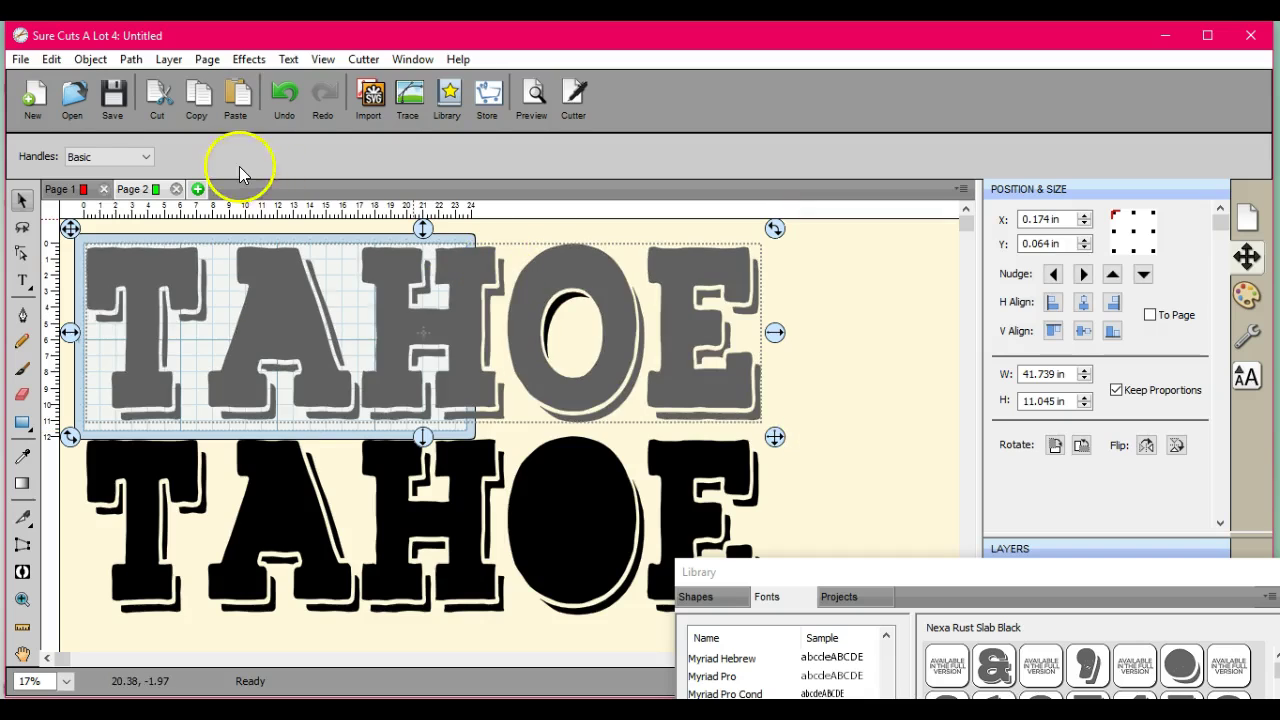
Step: Weld the selected grey TAHOE with Path > Union after undoing a trial Object > Merge
click(90, 59)
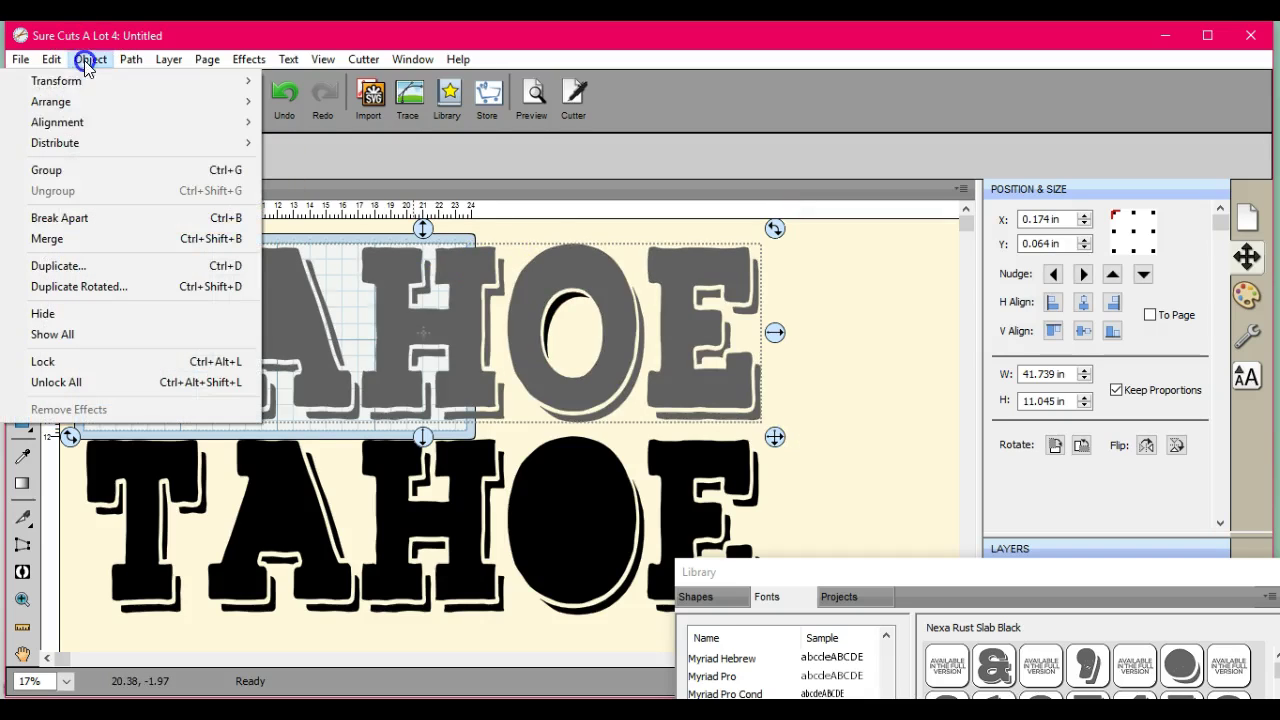
click(80, 239)
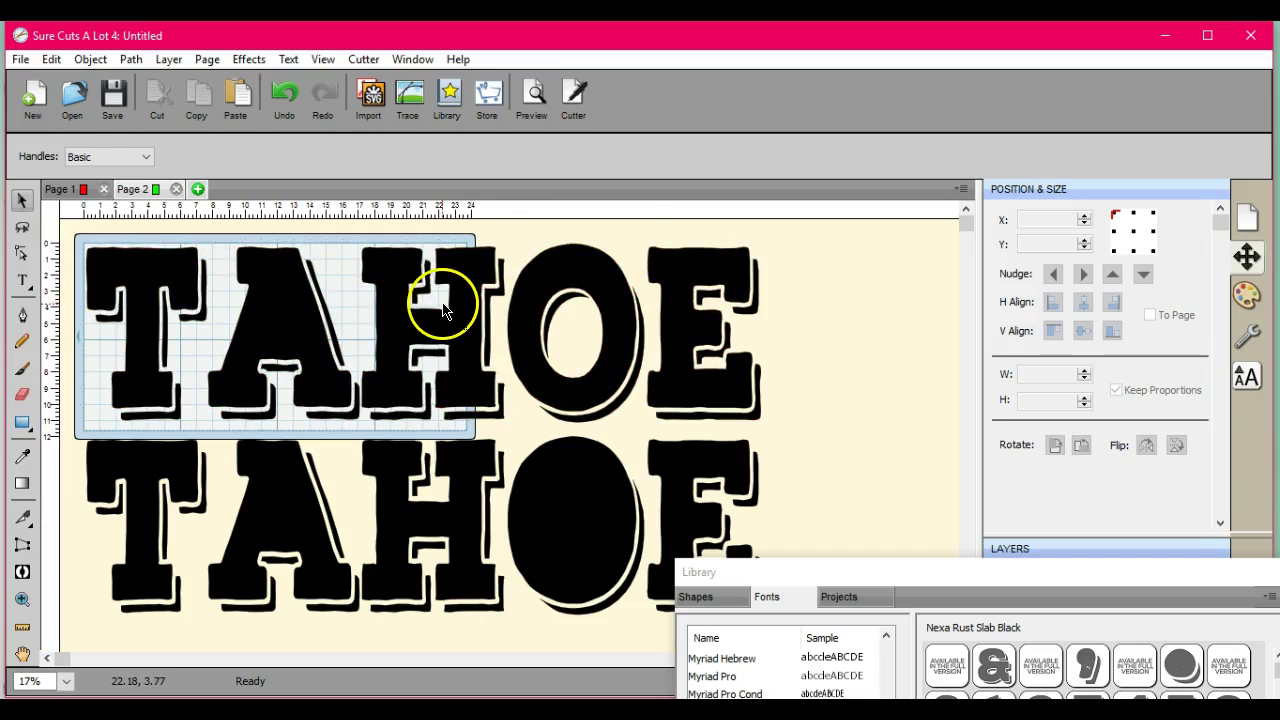
click(283, 94)
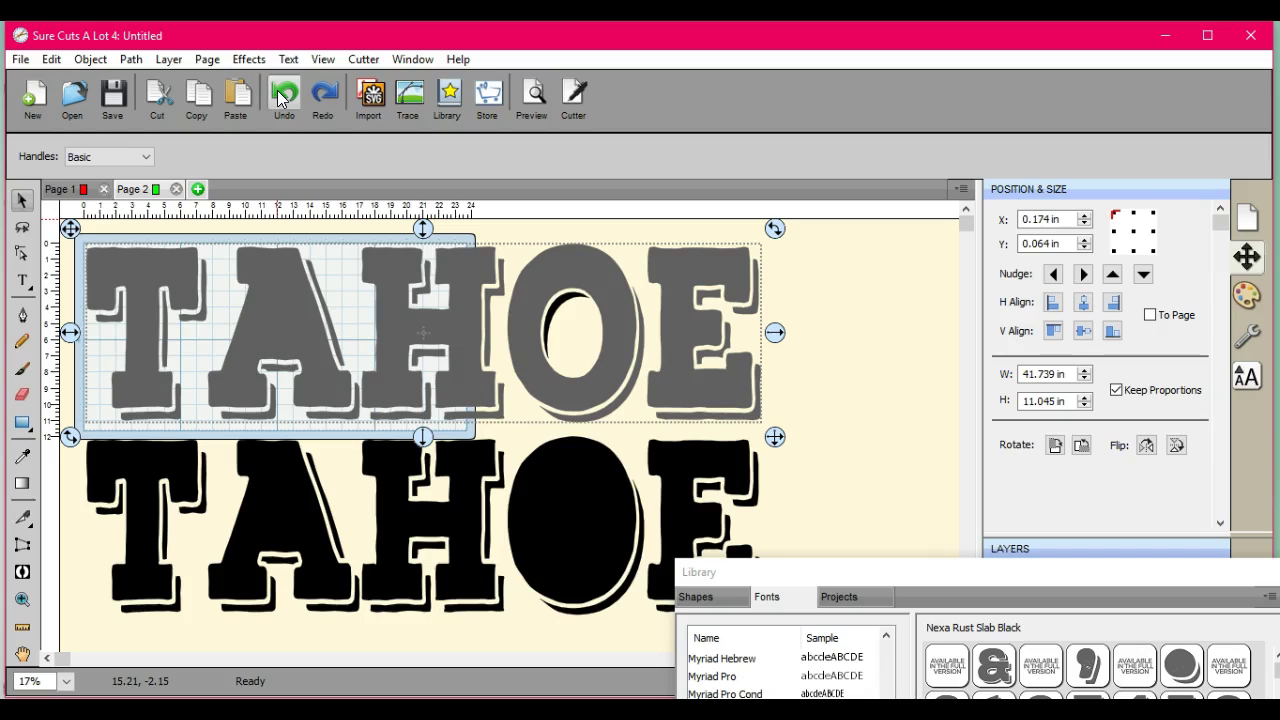
click(130, 59)
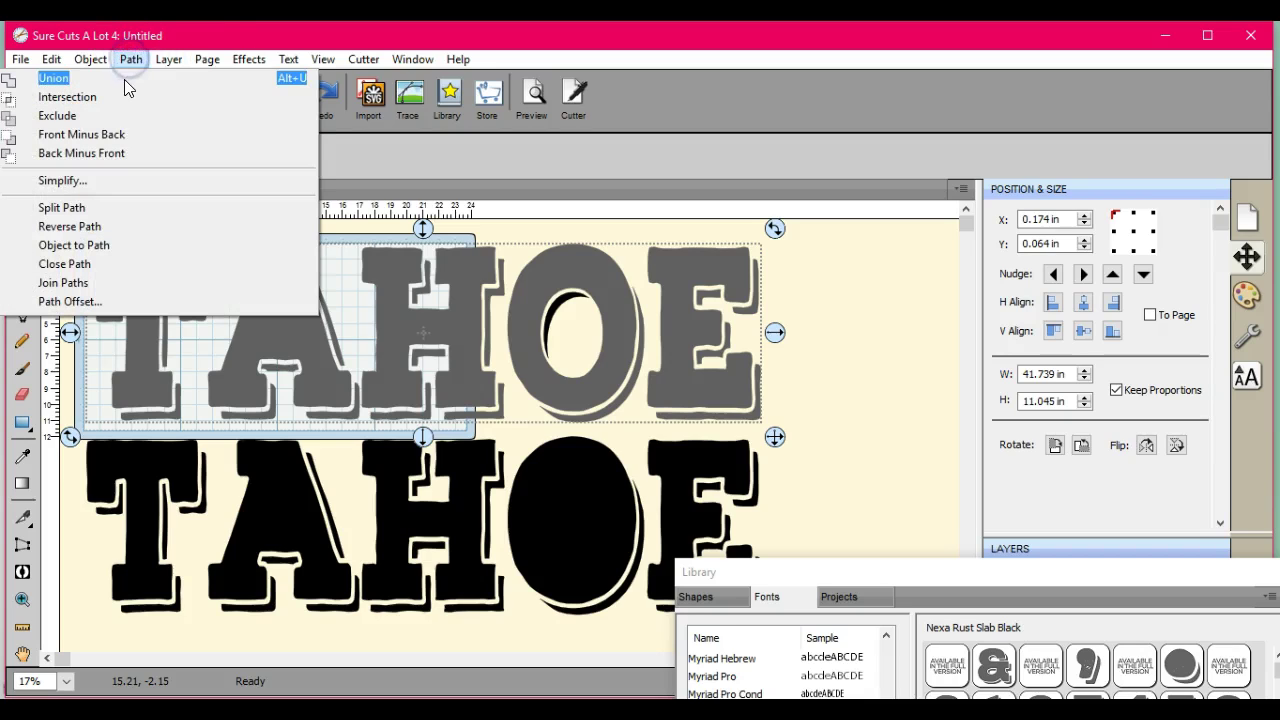
click(125, 82)
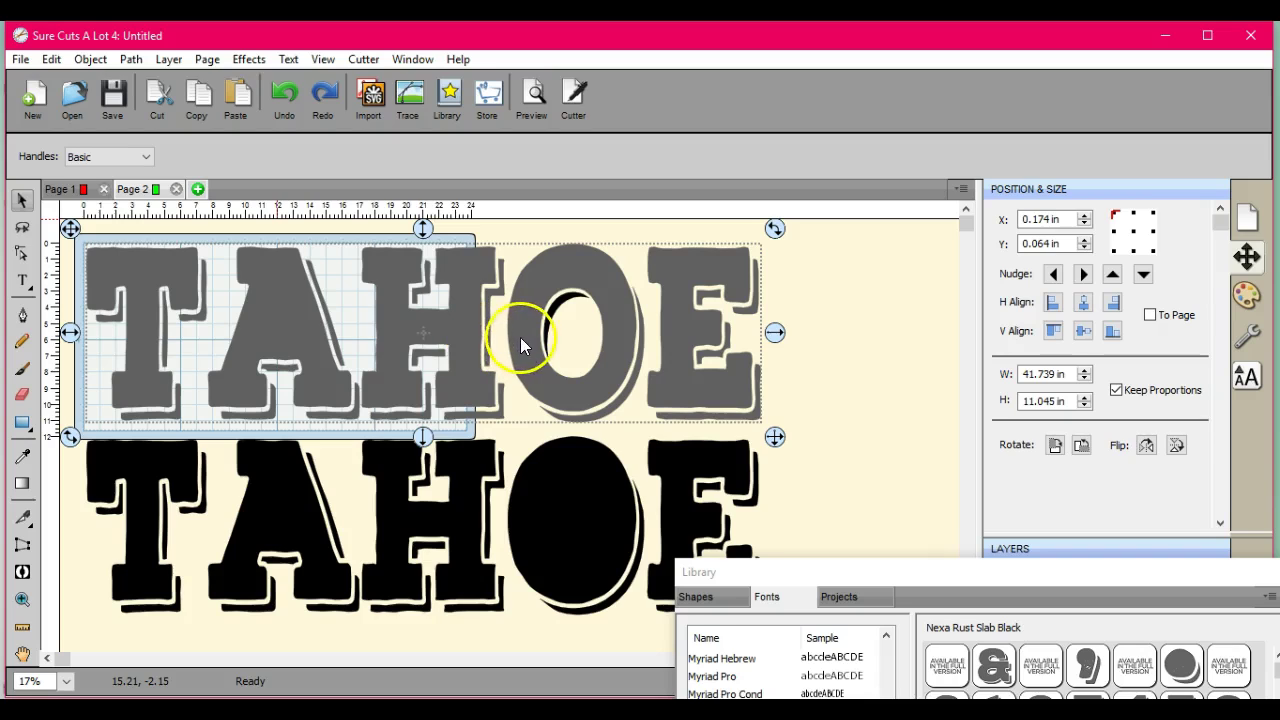
mouse_move(526, 340)
mouse_down()
mouse_move(569, 314)
mouse_move(517, 271)
mouse_move(556, 278)
mouse_move(580, 314)
mouse_move(571, 339)
mouse_move(523, 293)
mouse_move(565, 337)
mouse_move(551, 337)
mouse_move(551, 302)
mouse_move(543, 309)
mouse_up()
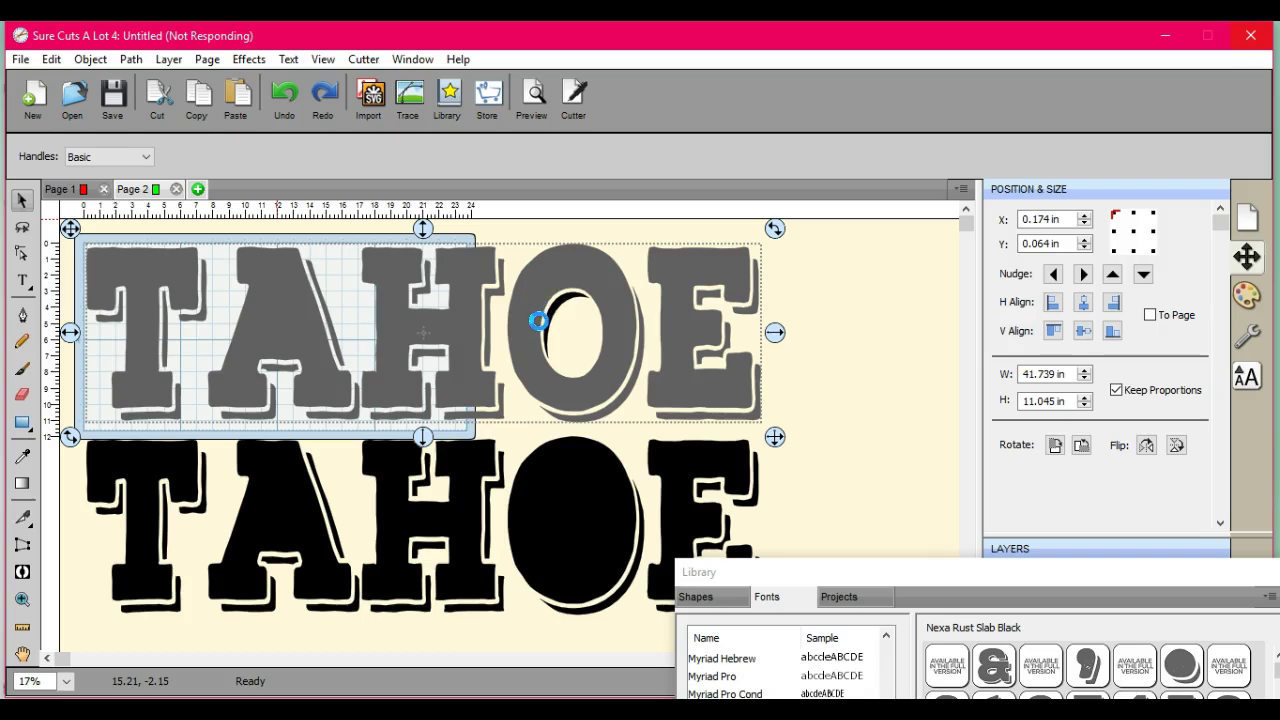
Step: Move the black A's triangular counter piece onto the grey A and select it with the grey TAHOE
click(329, 514)
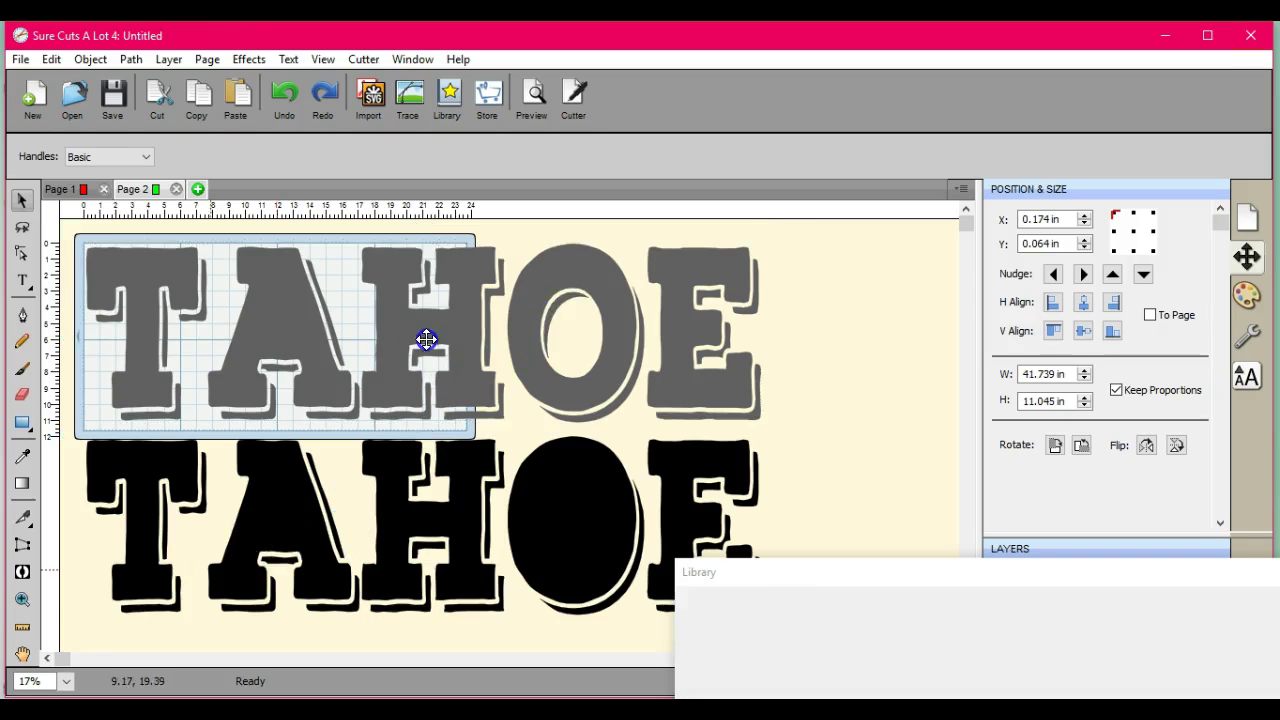
click(632, 303)
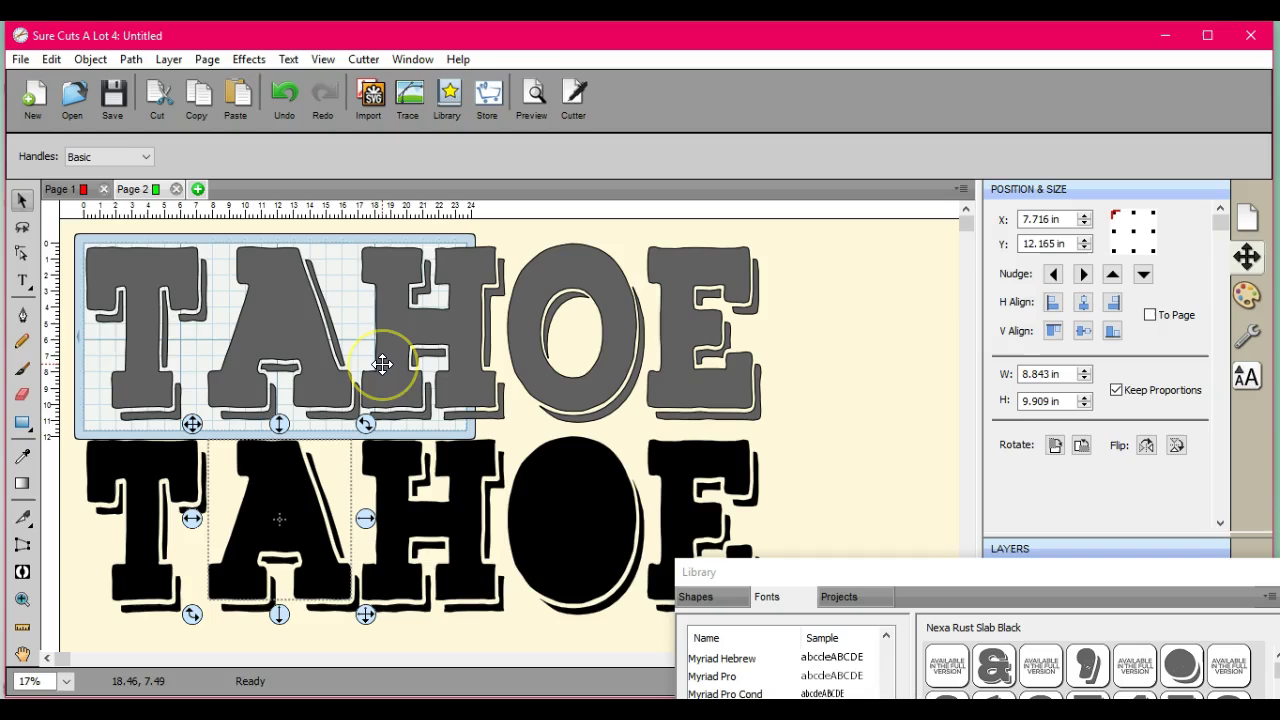
click(198, 100)
click(450, 279)
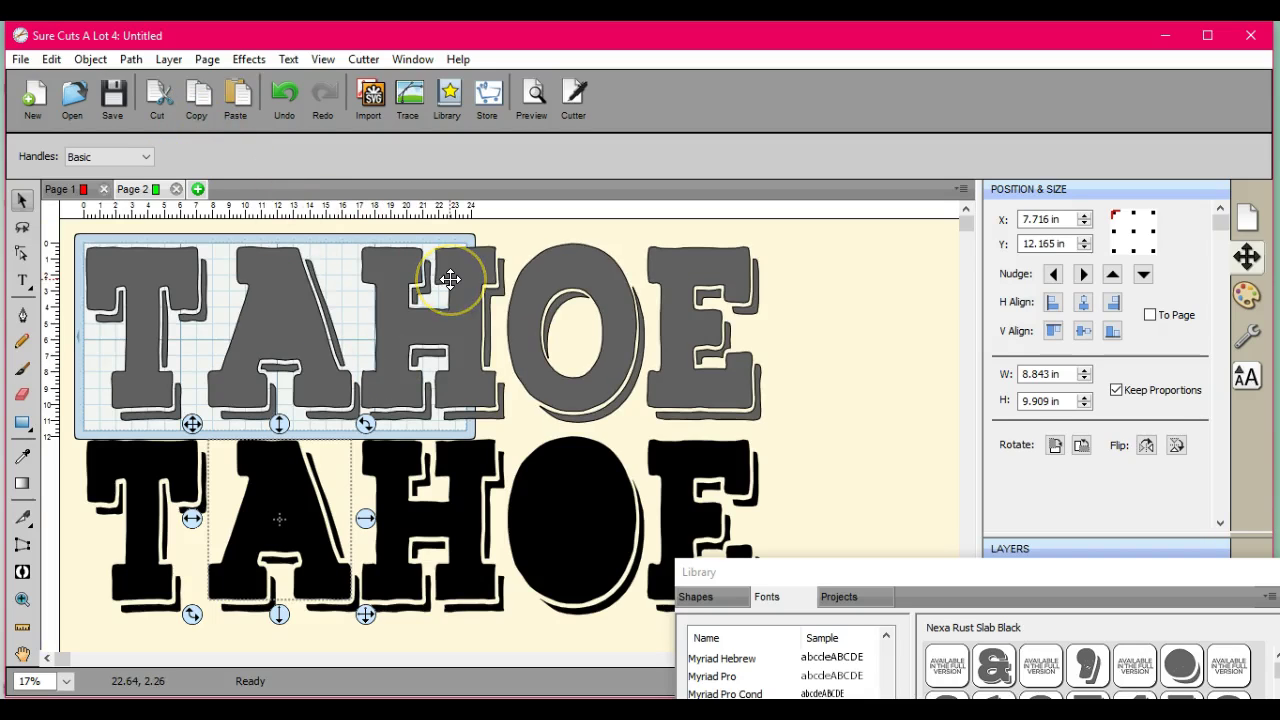
click(286, 466)
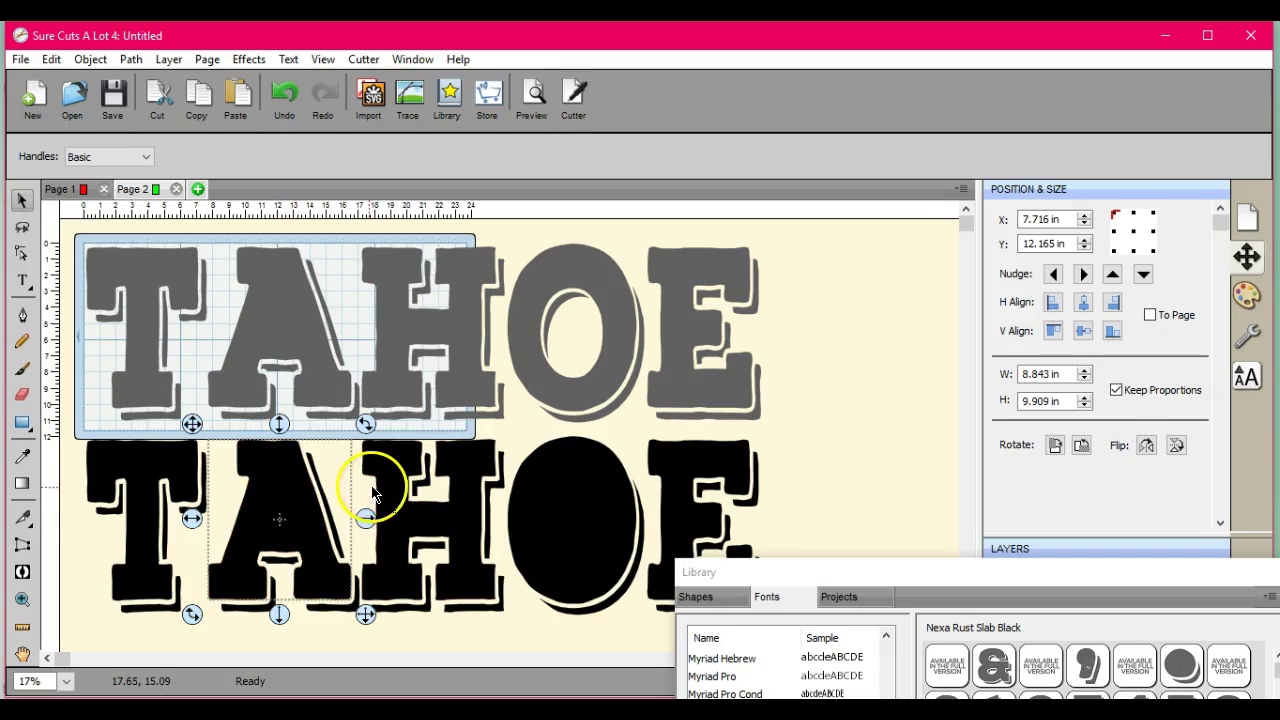
click(366, 490)
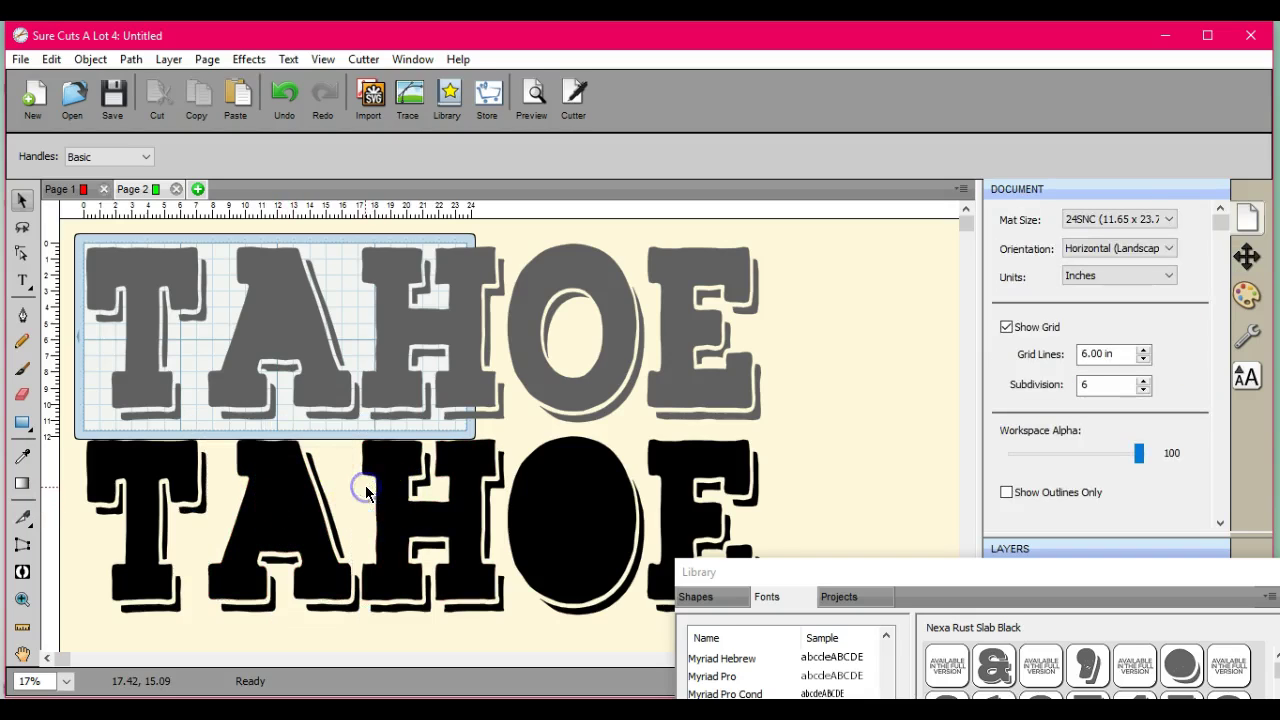
click(279, 512)
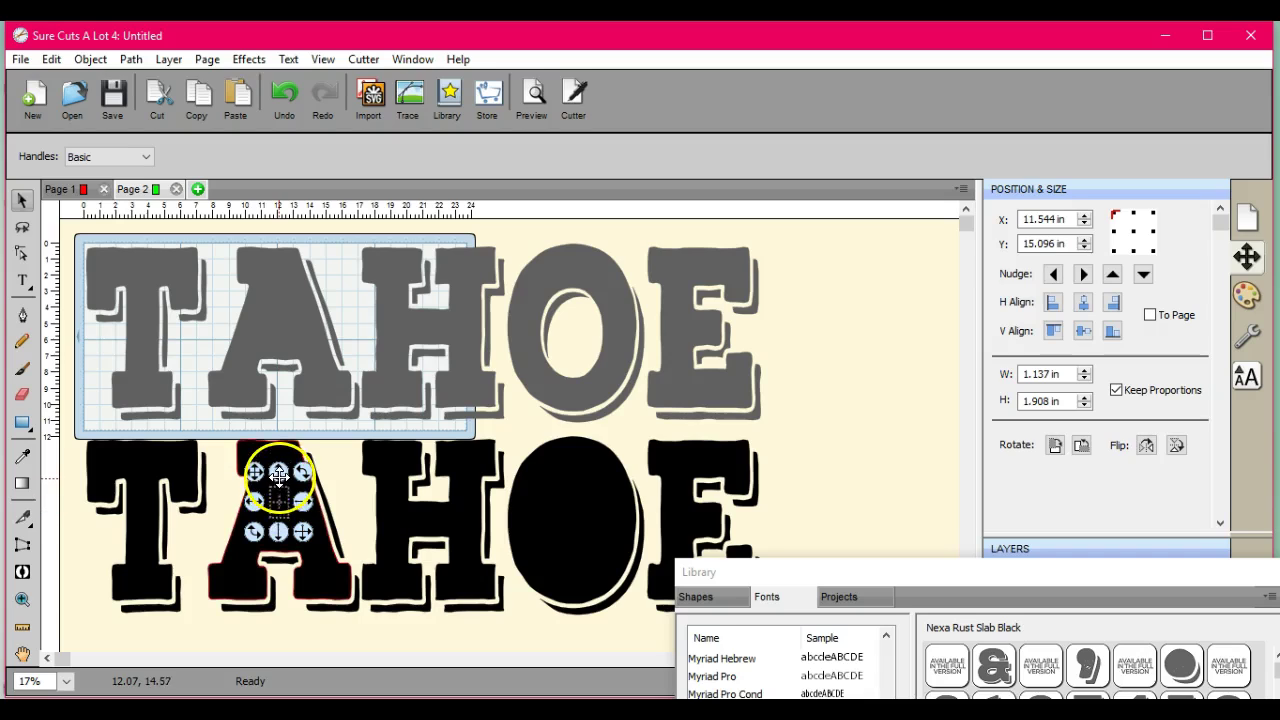
drag(279, 472, 282, 282)
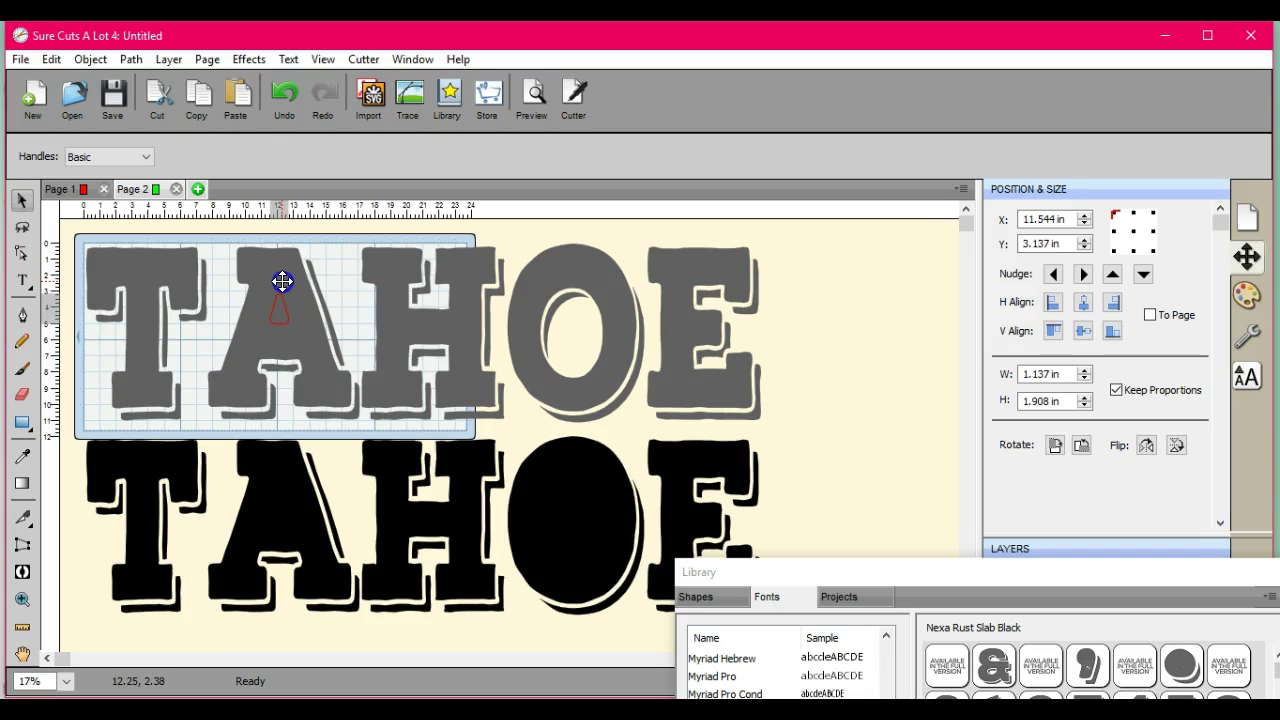
click(282, 282)
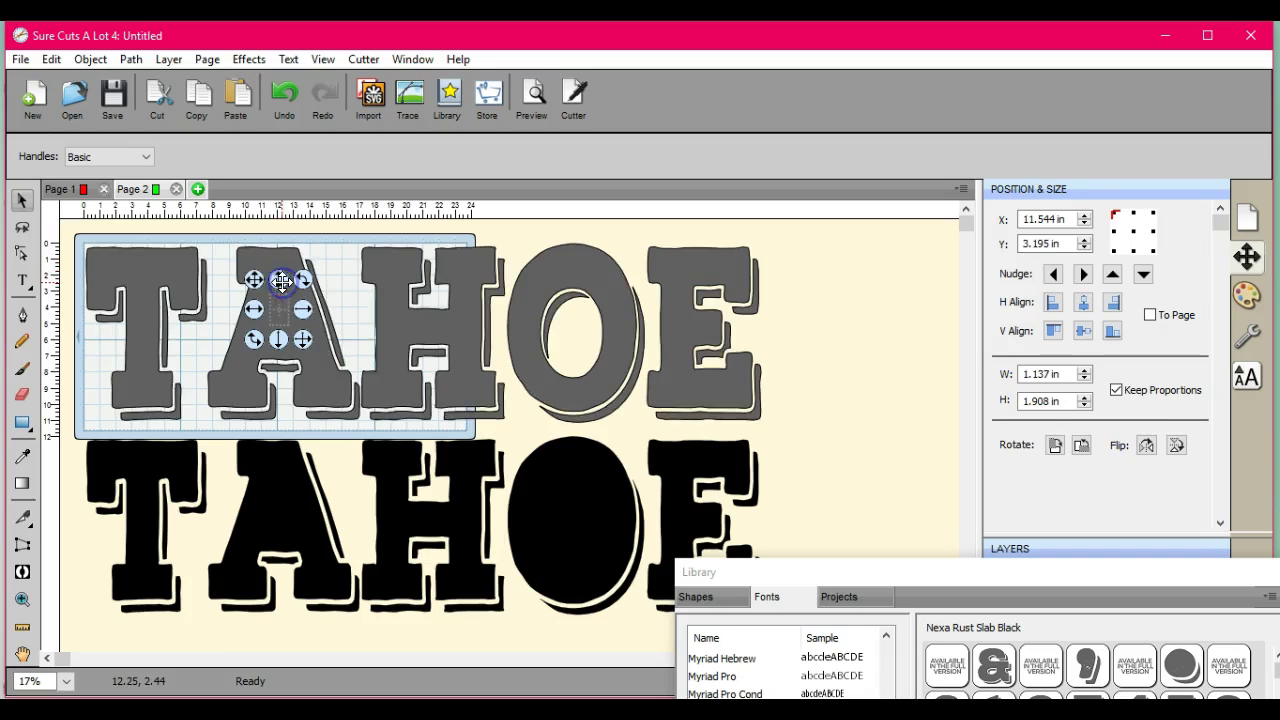
click(77, 234)
drag(77, 234, 786, 428)
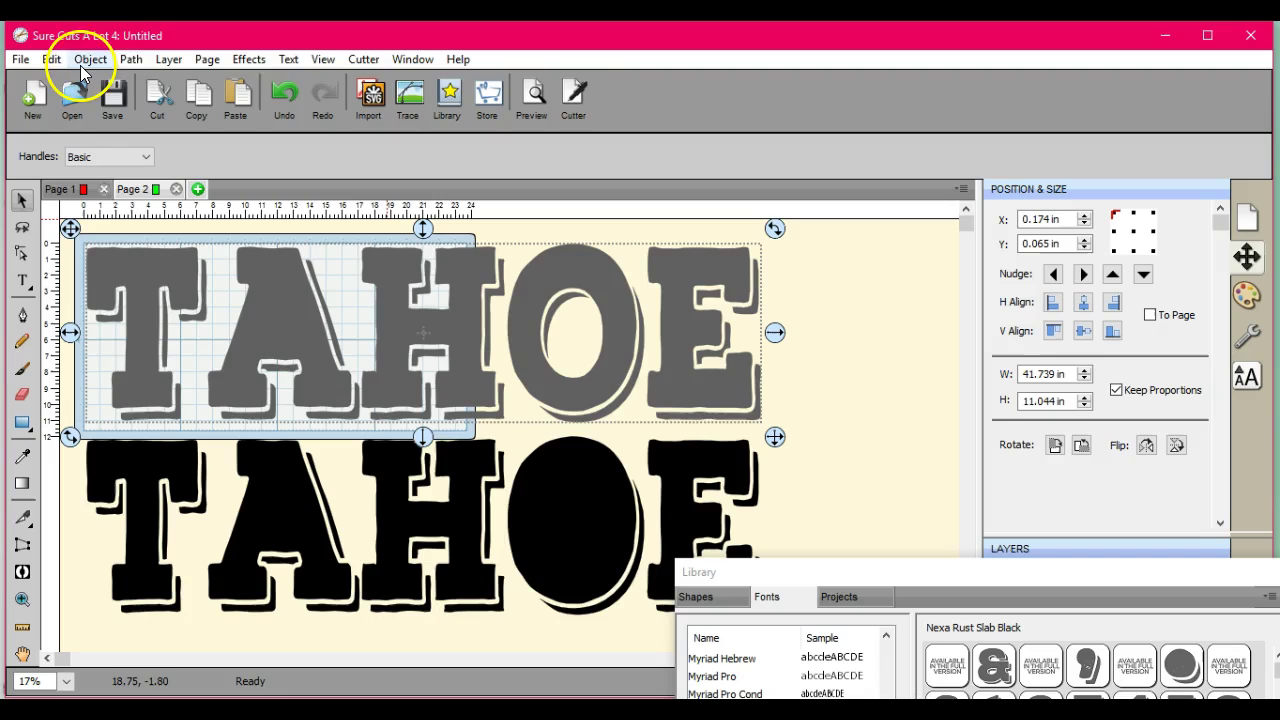
Step: Cut the grey A's triangular counter with Path > Front Minus Back, after undoing Back Minus Front
click(130, 60)
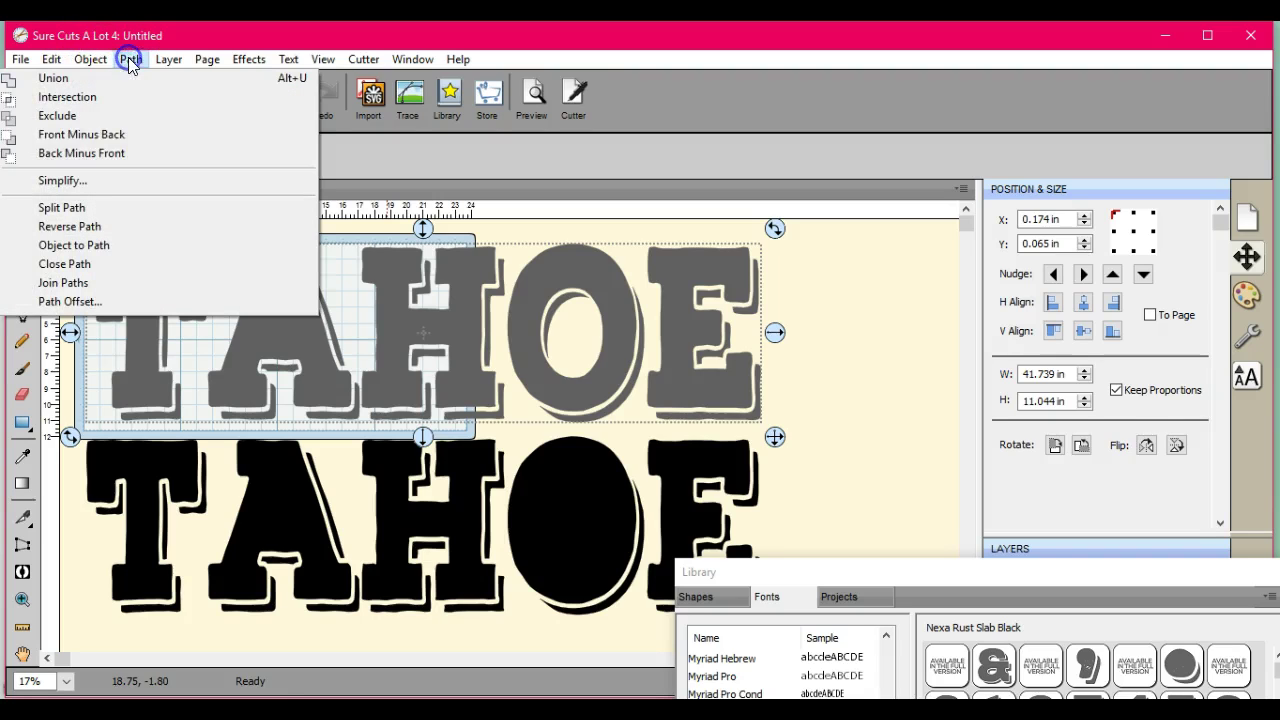
click(123, 157)
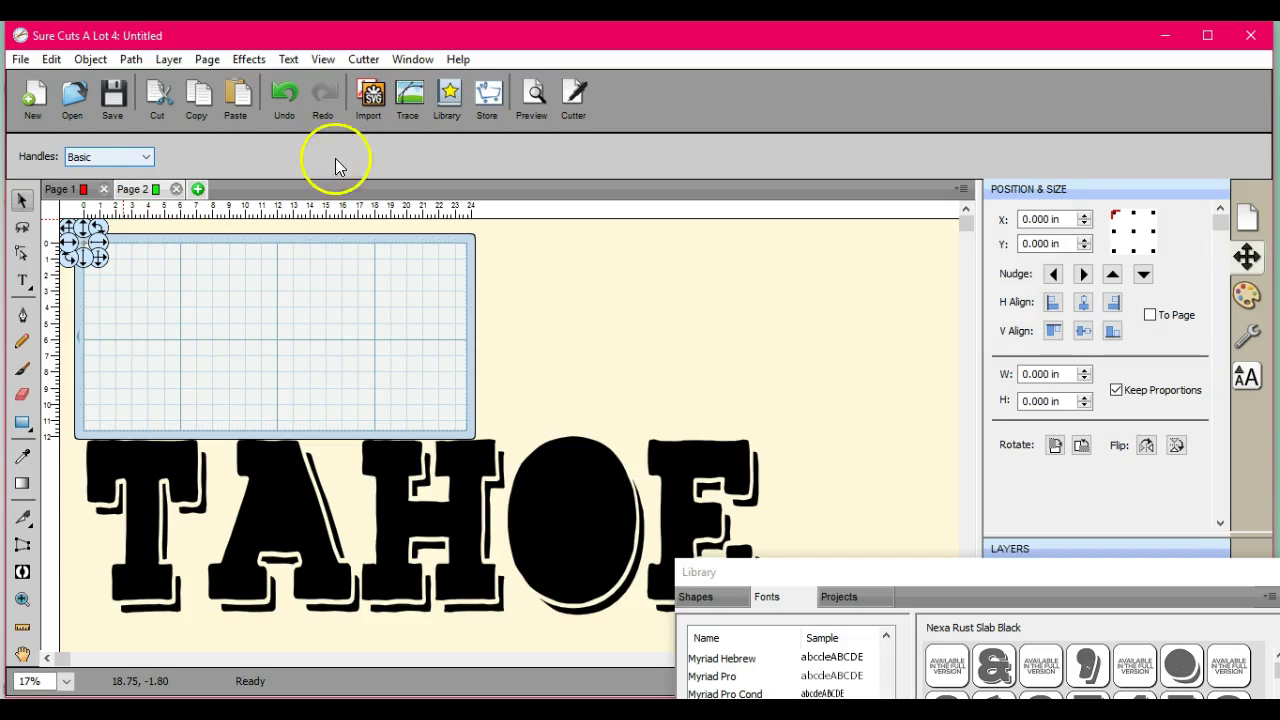
click(283, 92)
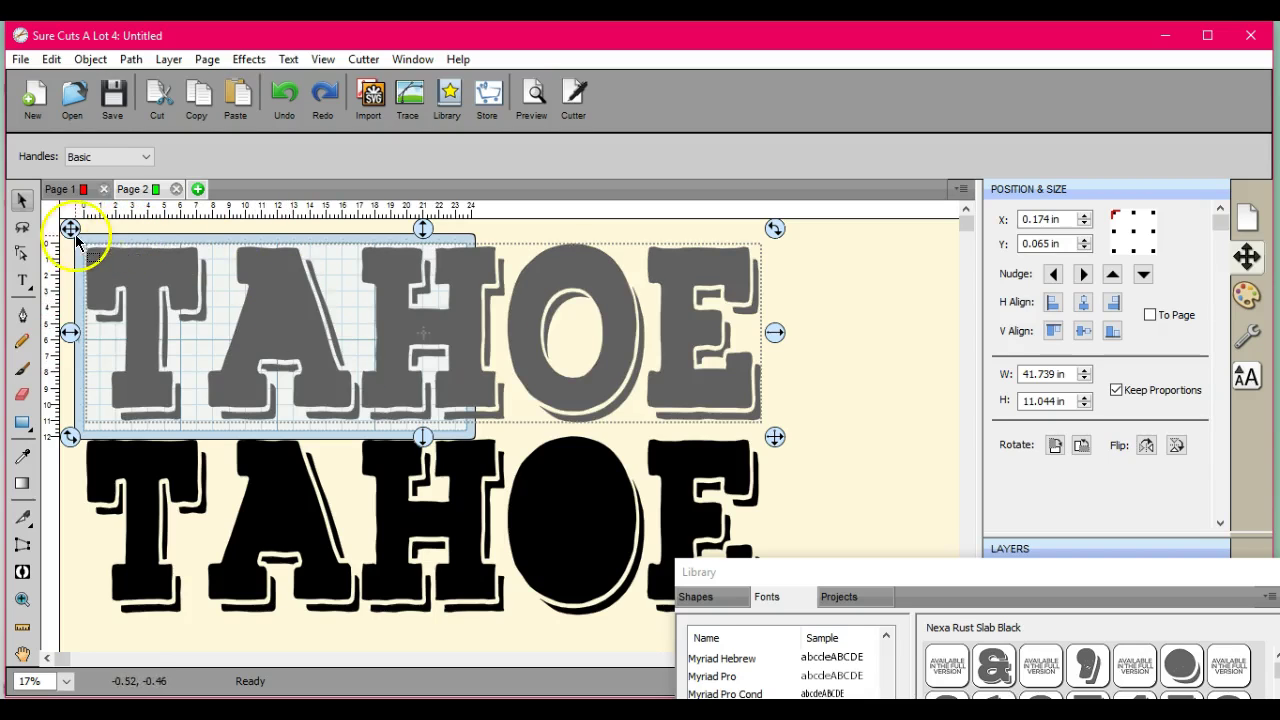
click(131, 59)
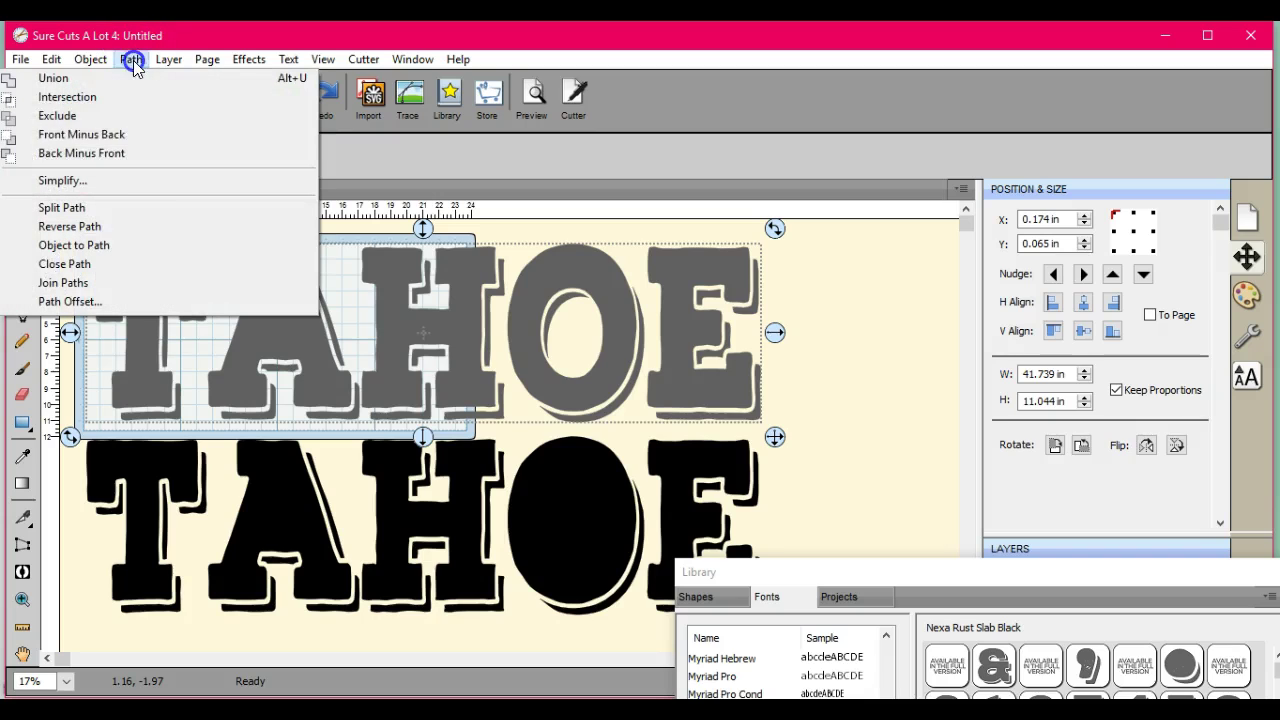
click(124, 135)
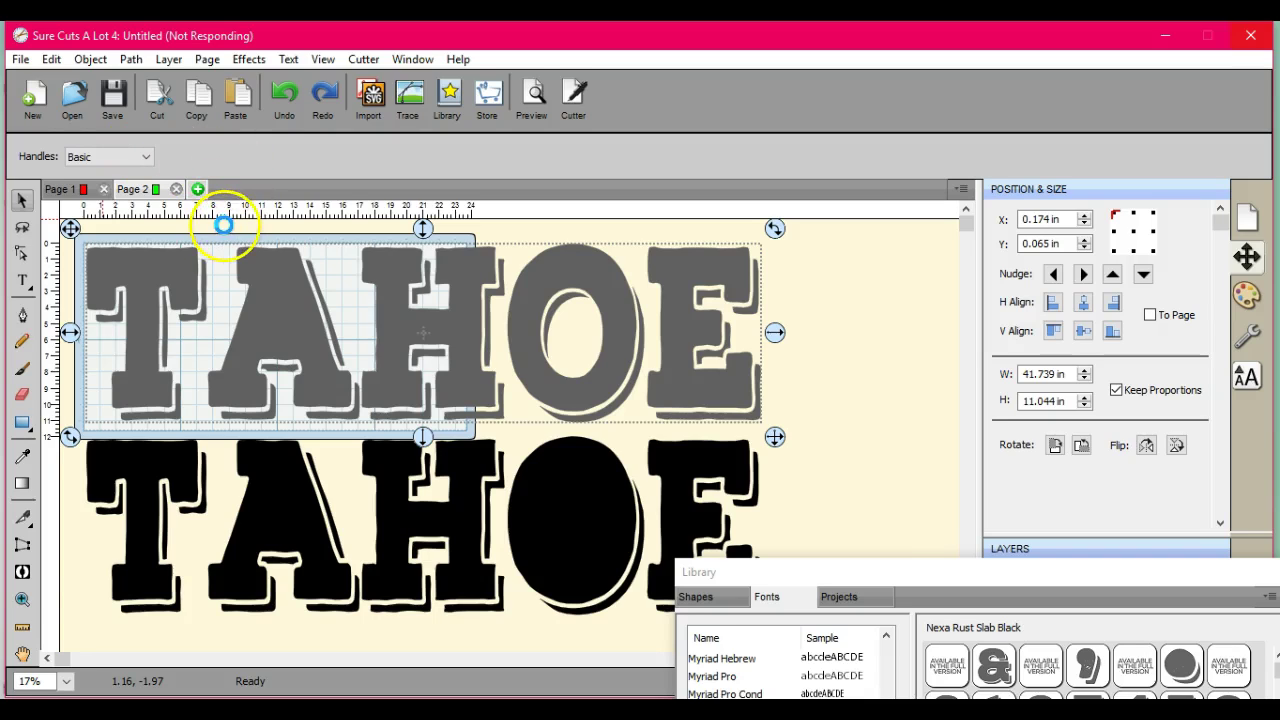
Step: Move the black A's small inner piece into the grey A and combine everything with Object > Merge
click(278, 509)
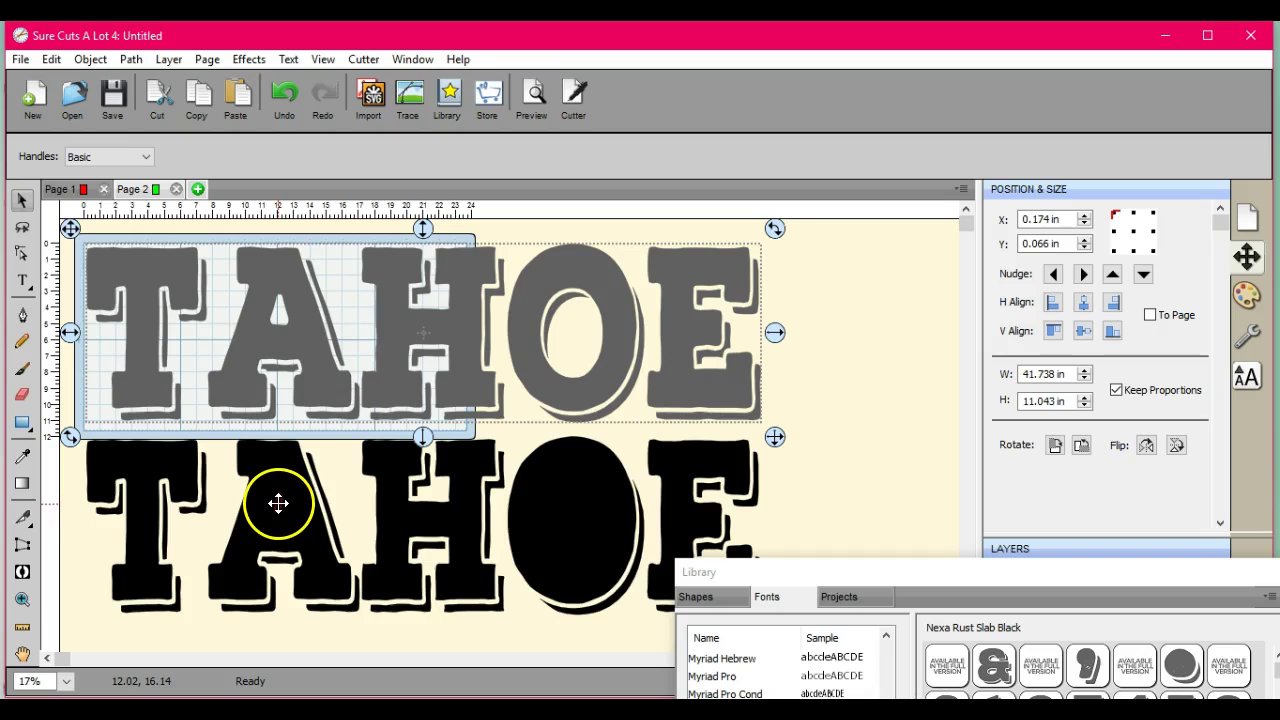
click(277, 482)
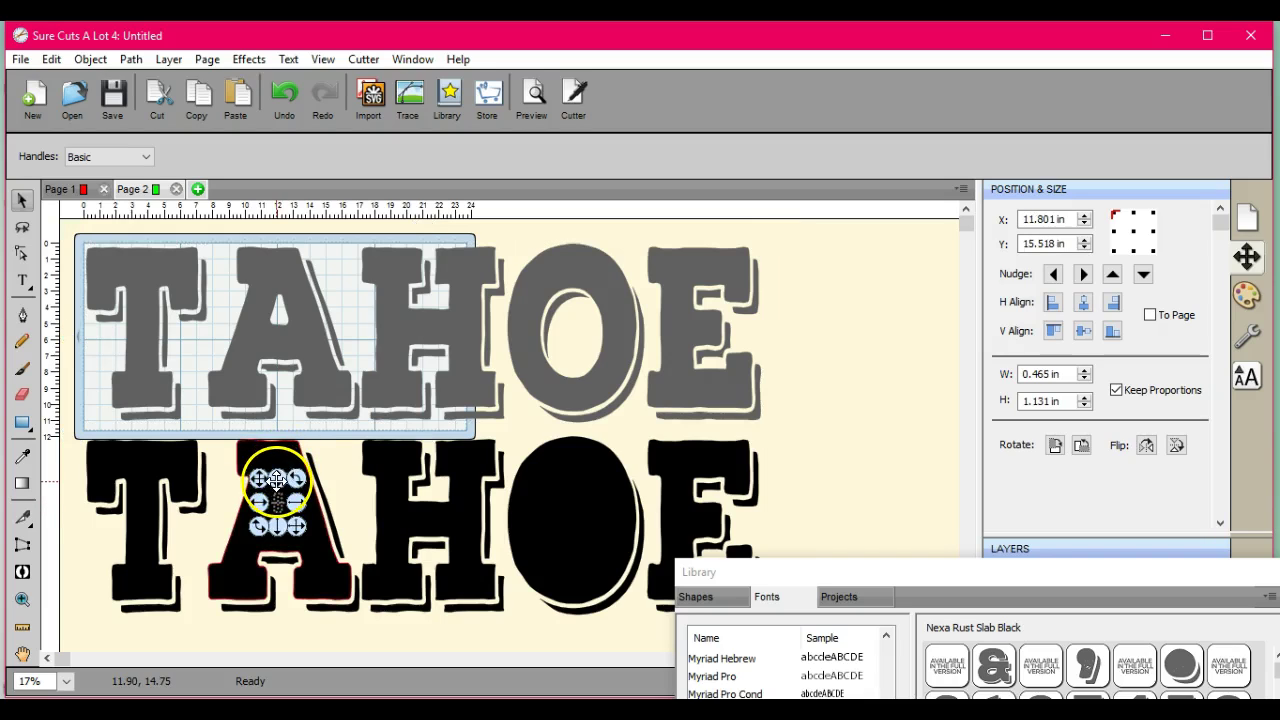
drag(277, 481, 277, 289)
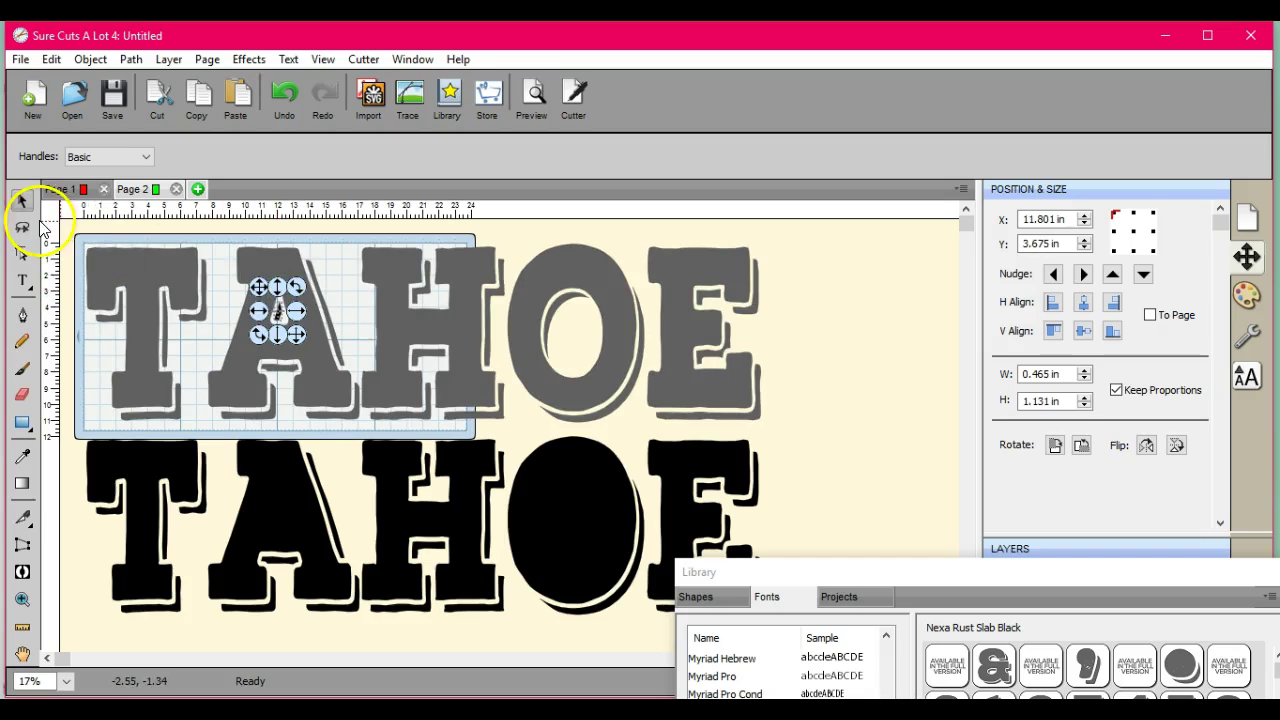
click(84, 237)
drag(84, 237, 805, 428)
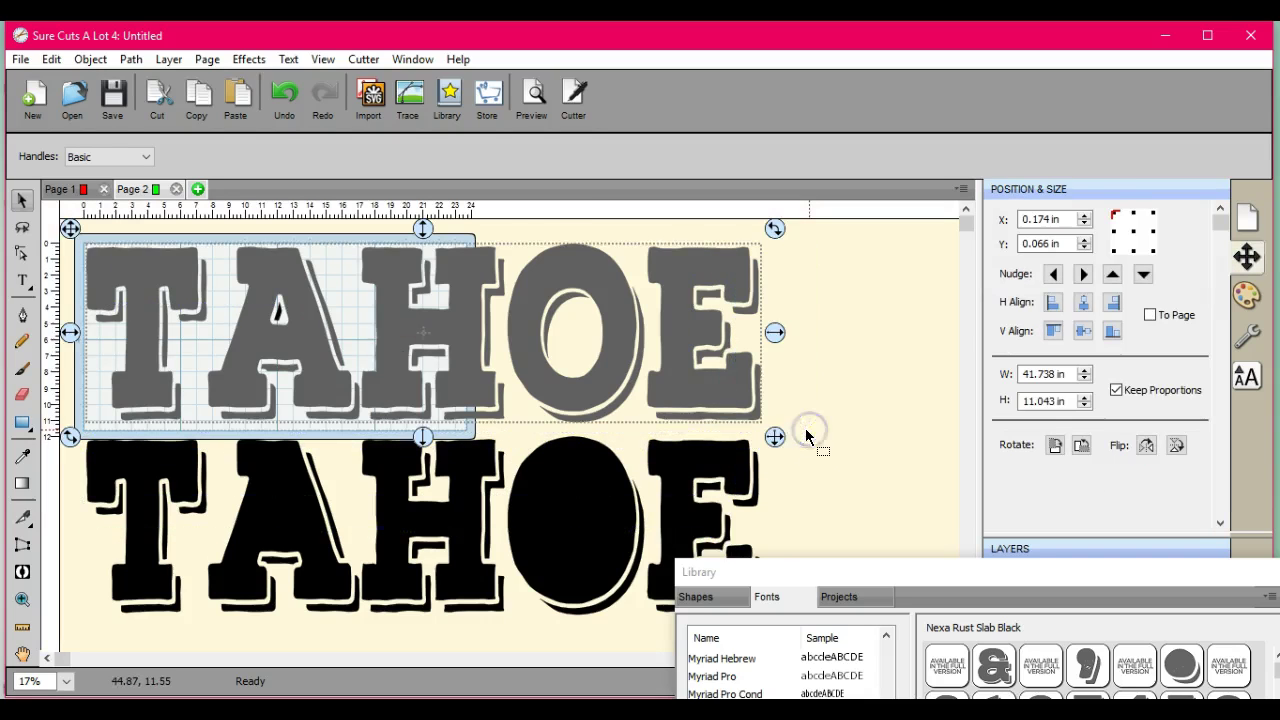
click(90, 59)
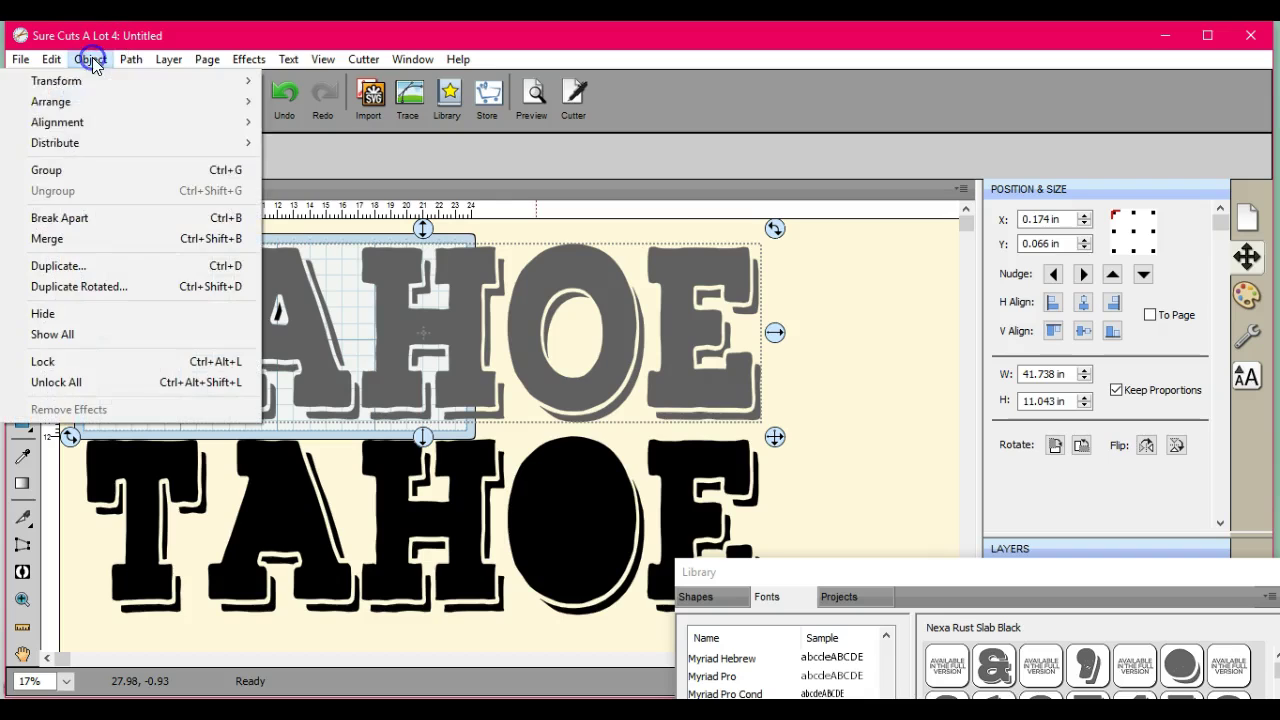
click(105, 238)
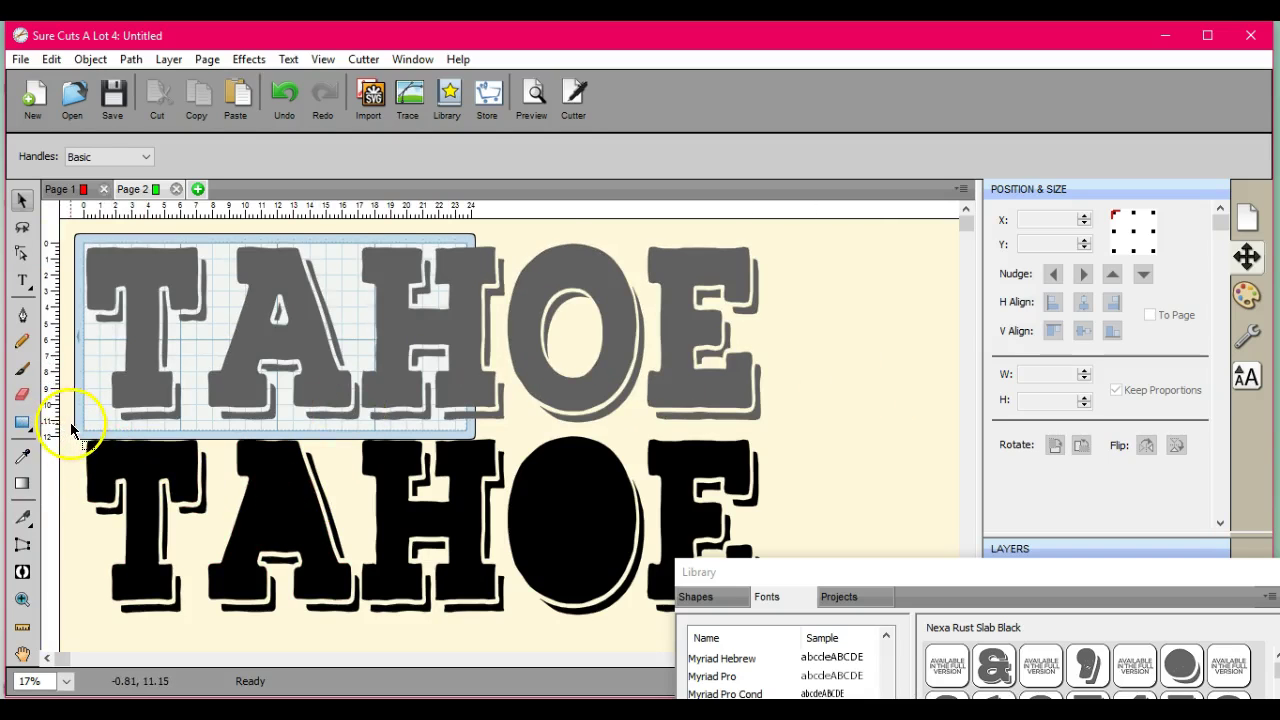
Step: Select all the distressed black TAHOE pieces and merge them into a single object
drag(70, 428, 855, 654)
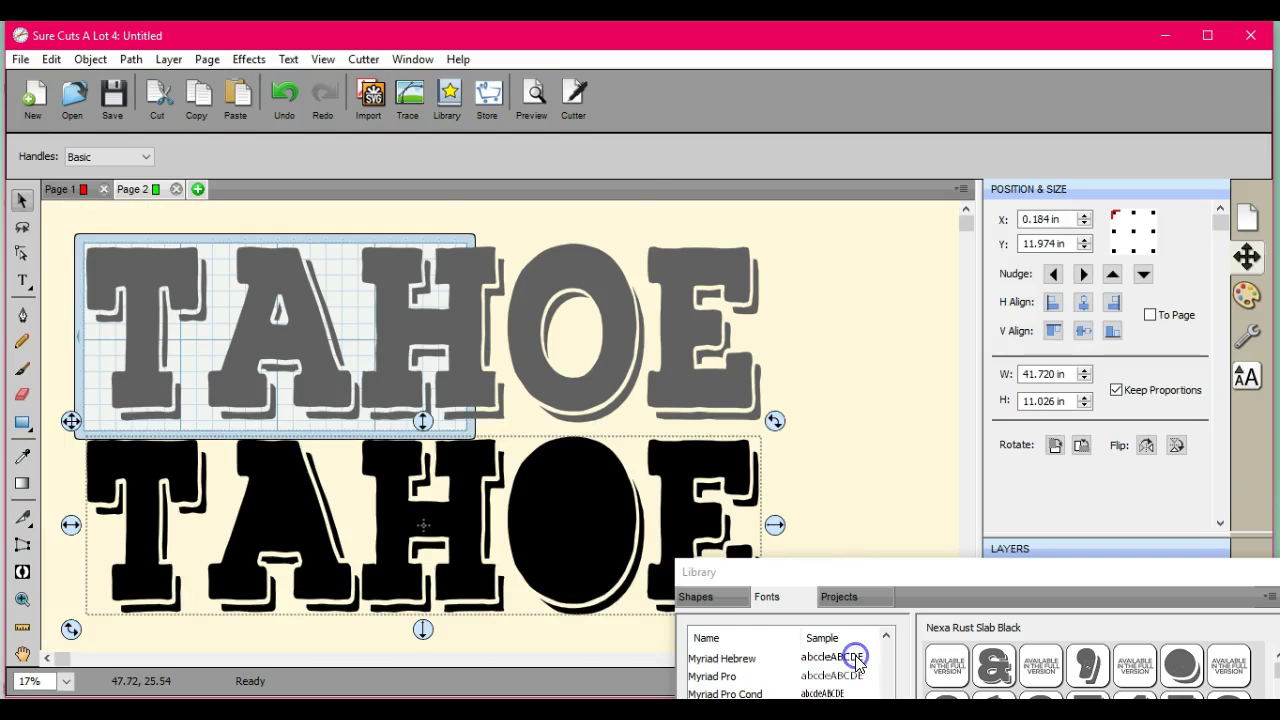
click(100, 60)
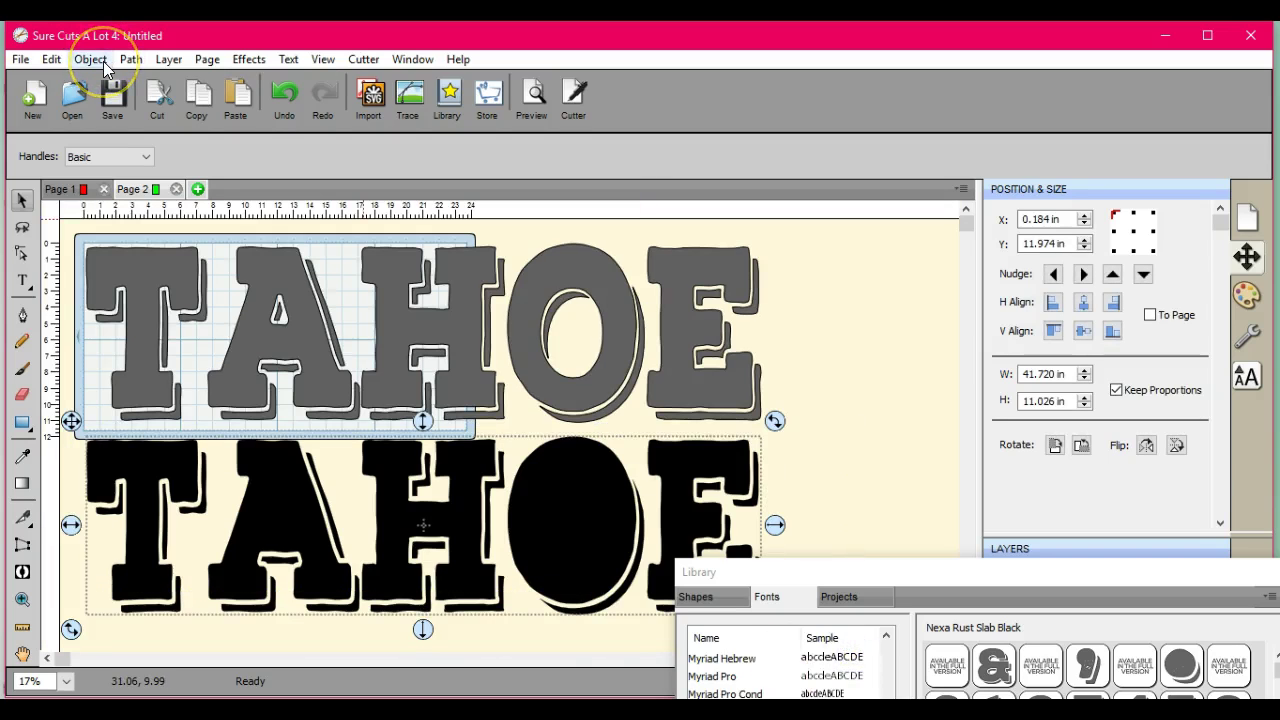
click(110, 249)
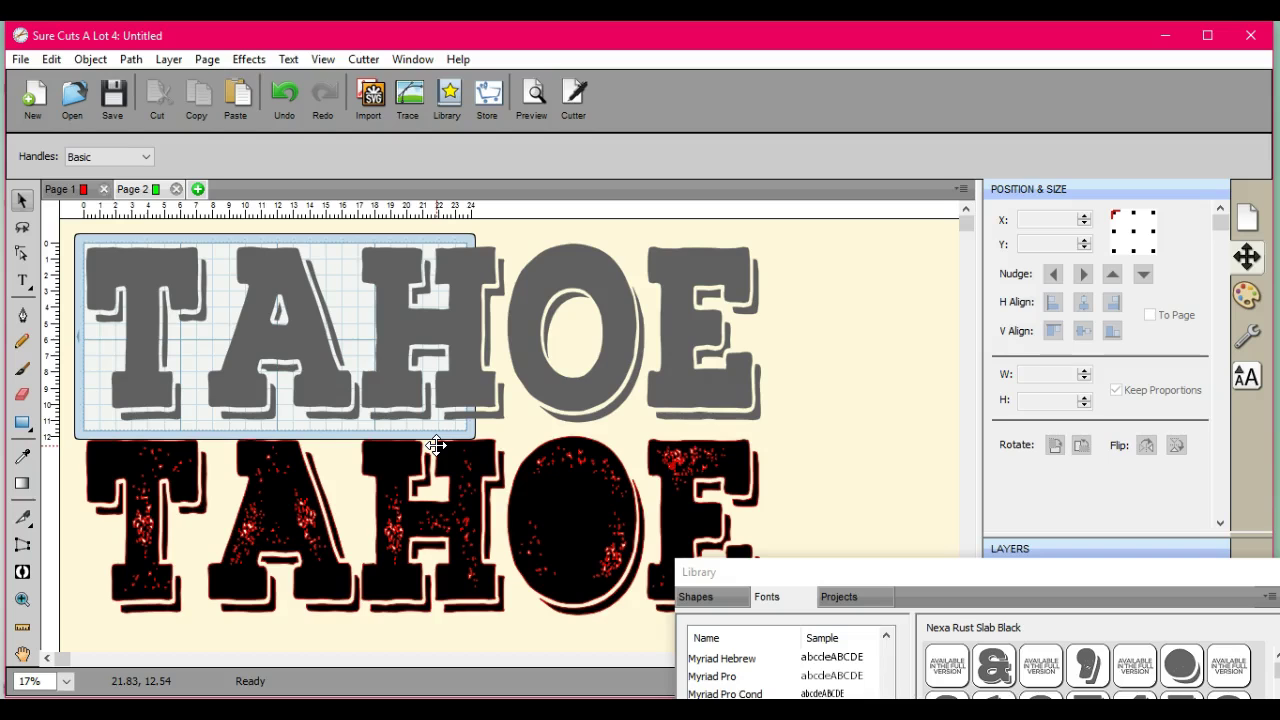
click(614, 334)
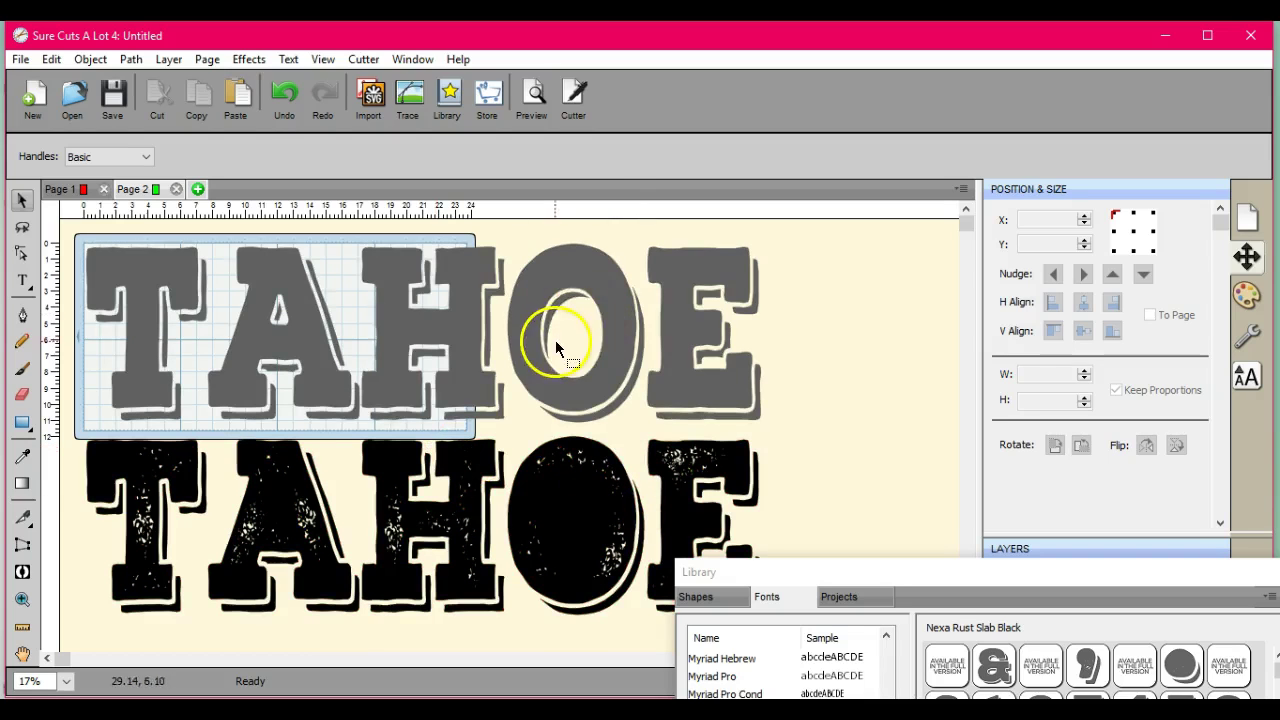